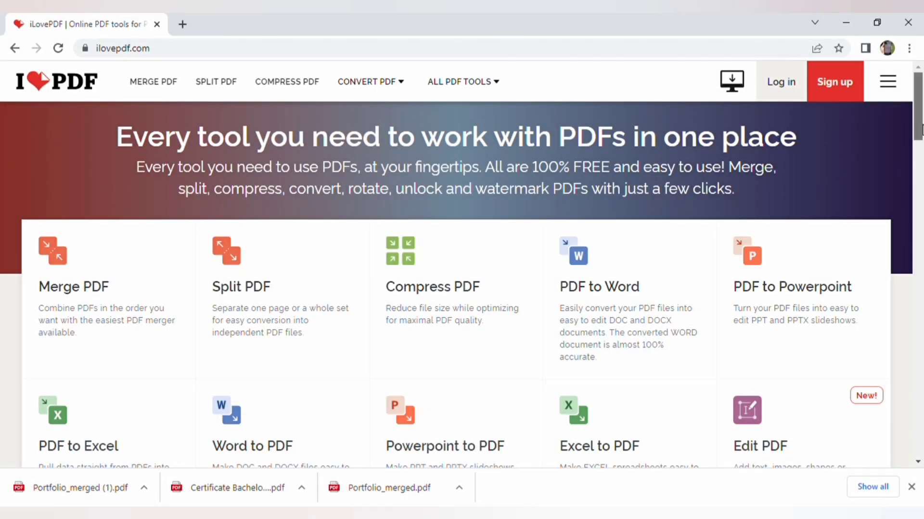
# Select the iLovePDF web address in the address bar, then deselect it
pyautogui.click(169, 52)
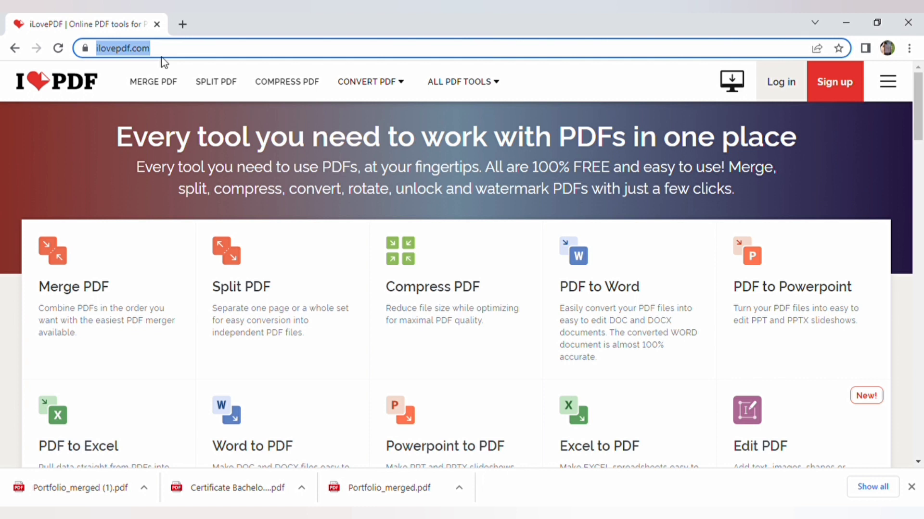
pyautogui.click(77, 185)
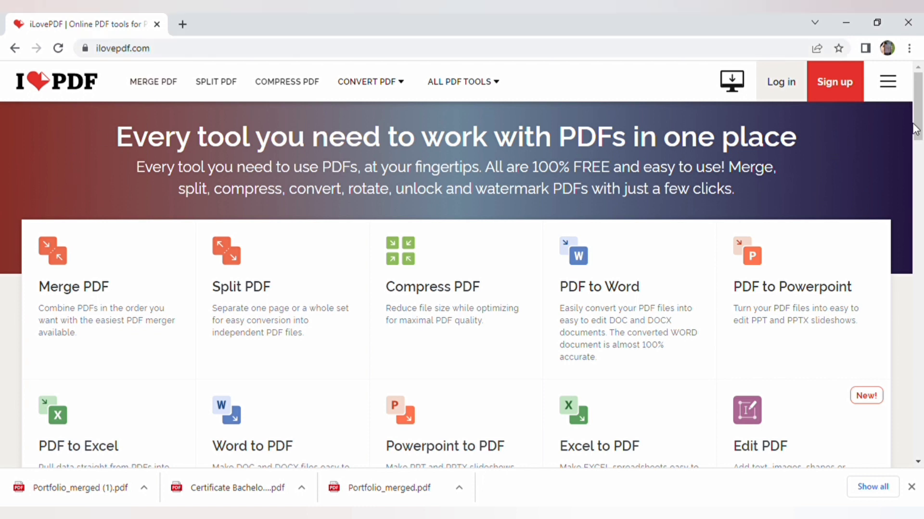
pyautogui.moveTo(916, 129); pyautogui.dragTo(921, 141)
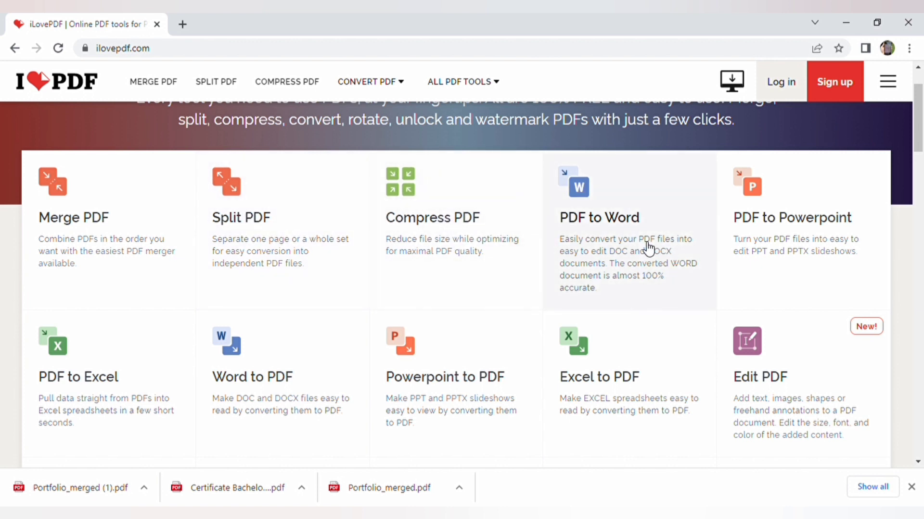
# Scroll through the tools listed on the iLovePDF home page
pyautogui.scroll(2, 648, 248)
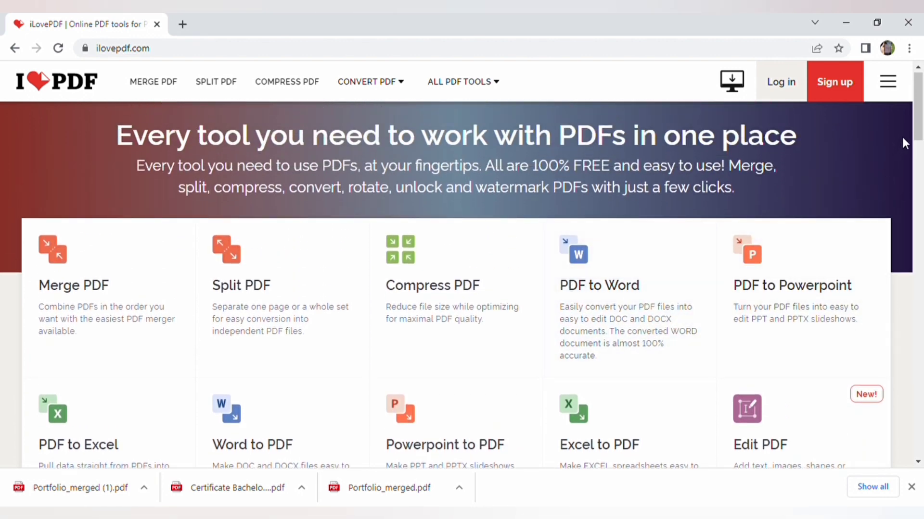
pyautogui.scroll(-3, 904, 143)
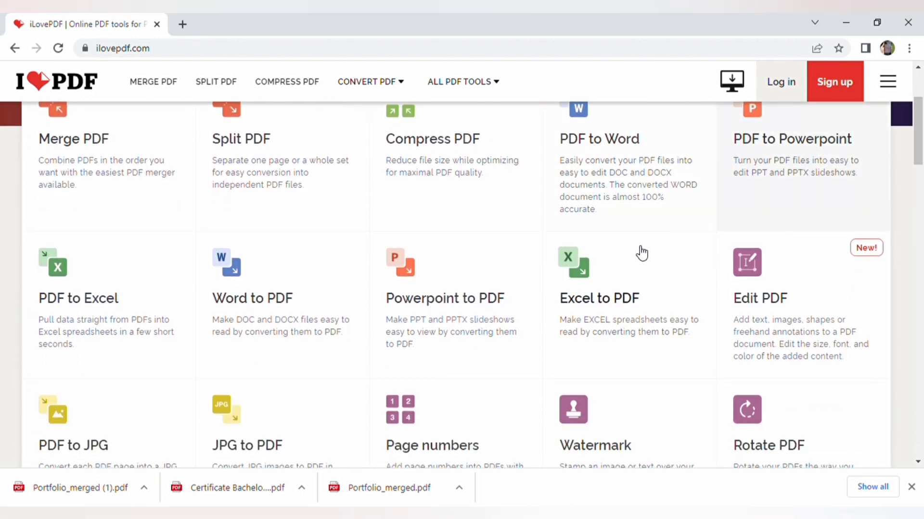
pyautogui.scroll(-1, 289, 316)
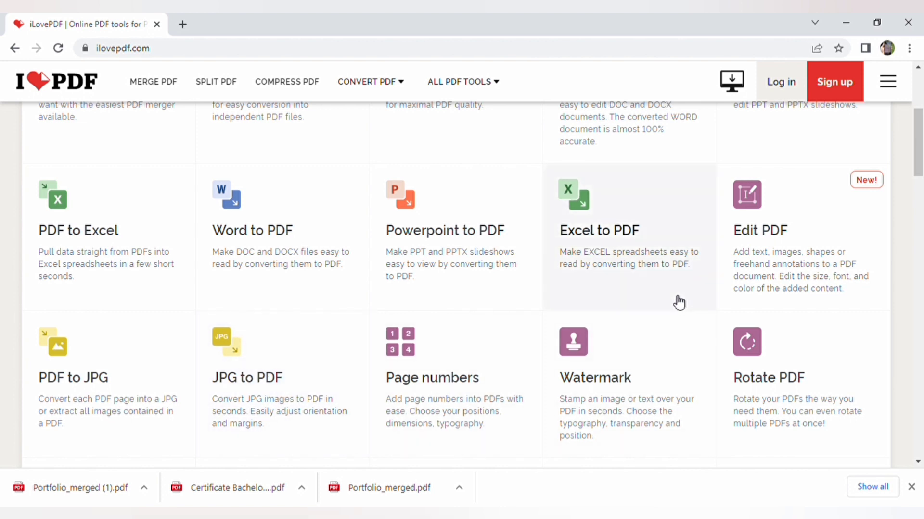
pyautogui.scroll(-1, 919, 145)
pyautogui.scroll(-2, 921, 159)
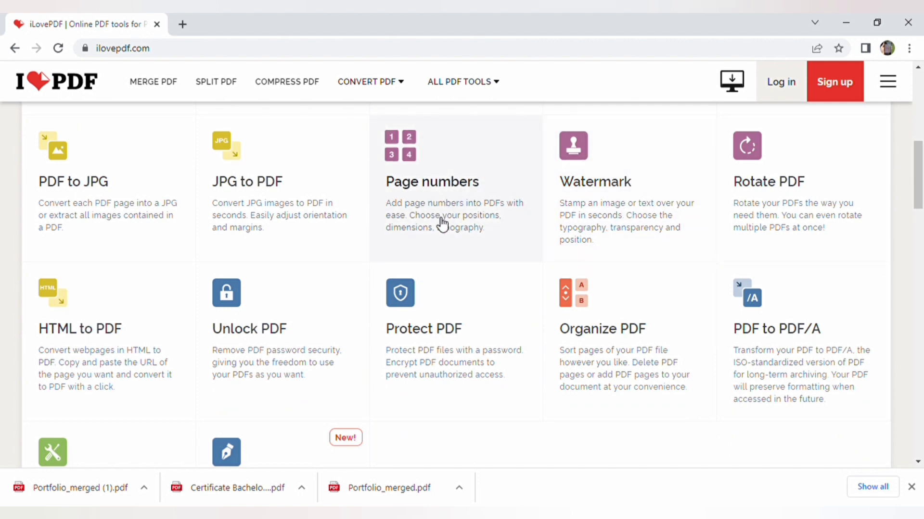
pyautogui.scroll(-3, 421, 258)
pyautogui.scroll(3, 625, 250)
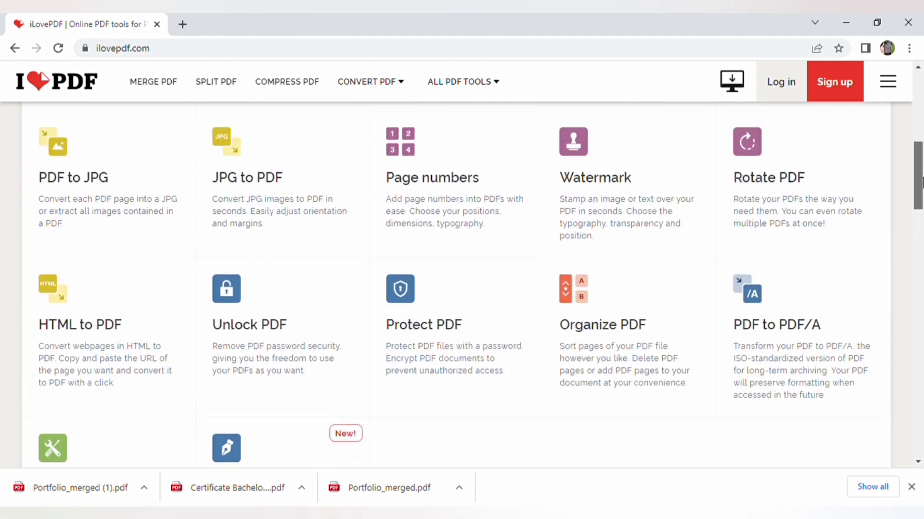
pyautogui.scroll(1, 819, 249)
pyautogui.scroll(-5, 819, 249)
pyautogui.moveTo(919, 221); pyautogui.dragTo(921, 140)
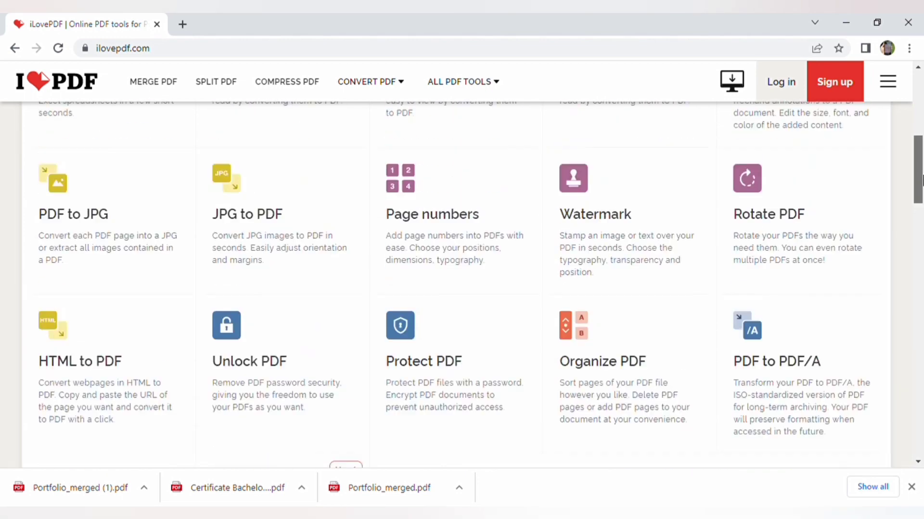
pyautogui.scroll(3, 921, 139)
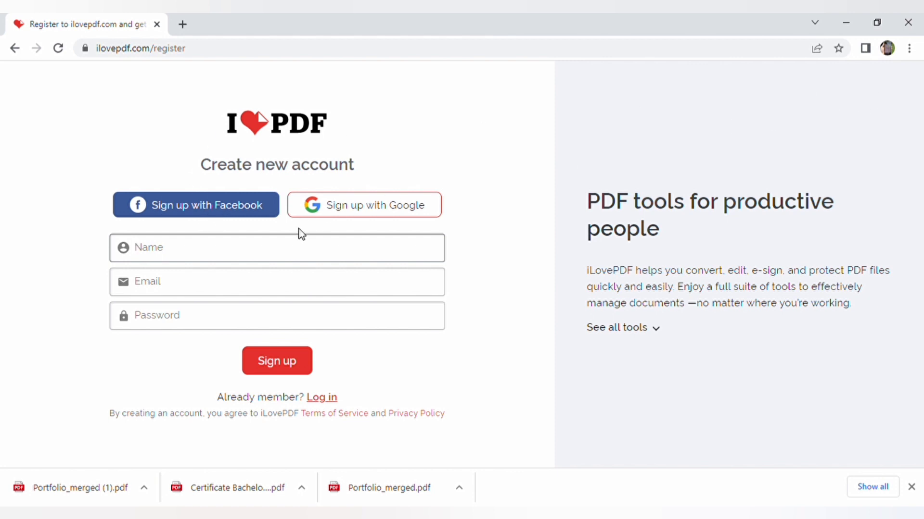
# Merge Portfolio_merged.pdf with the academic transcript and download the 3.2 MB merged PDF
pyautogui.click(15, 48)
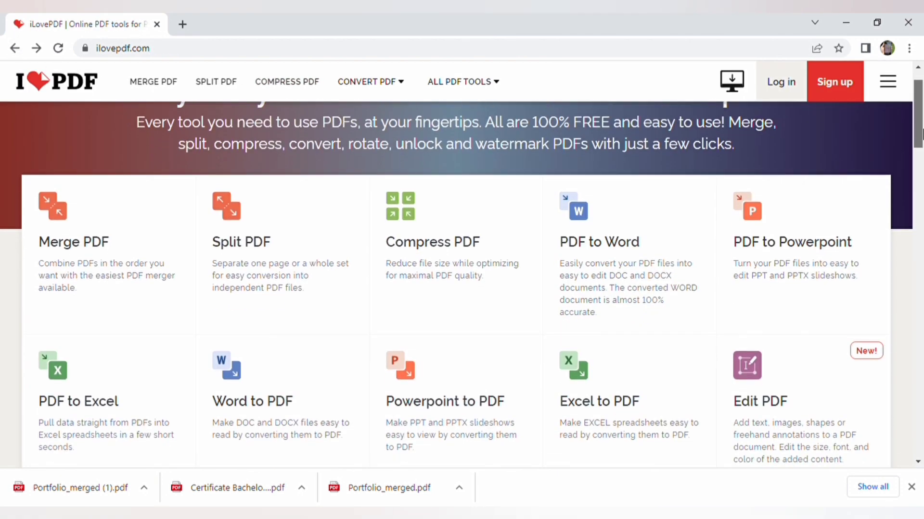
pyautogui.moveTo(919, 125); pyautogui.dragTo(919, 138)
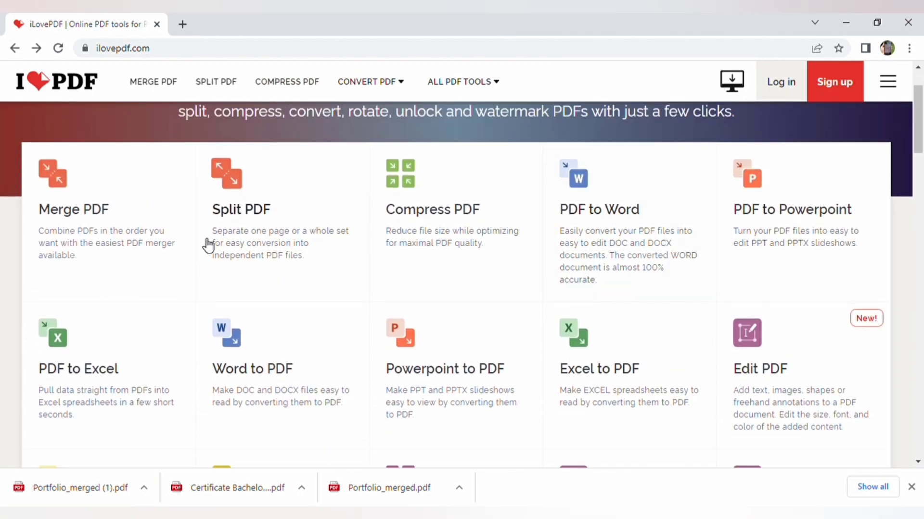
pyautogui.click(76, 211)
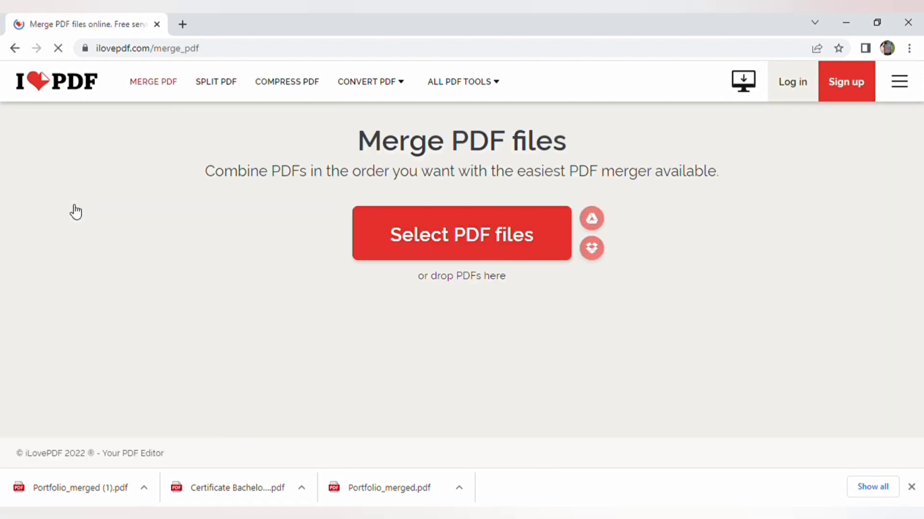
pyautogui.click(471, 247)
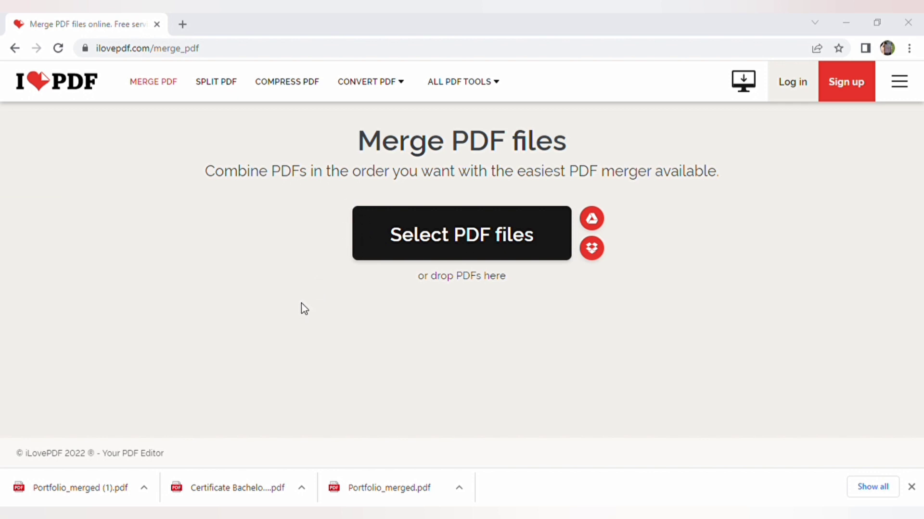
pyautogui.press('Return')
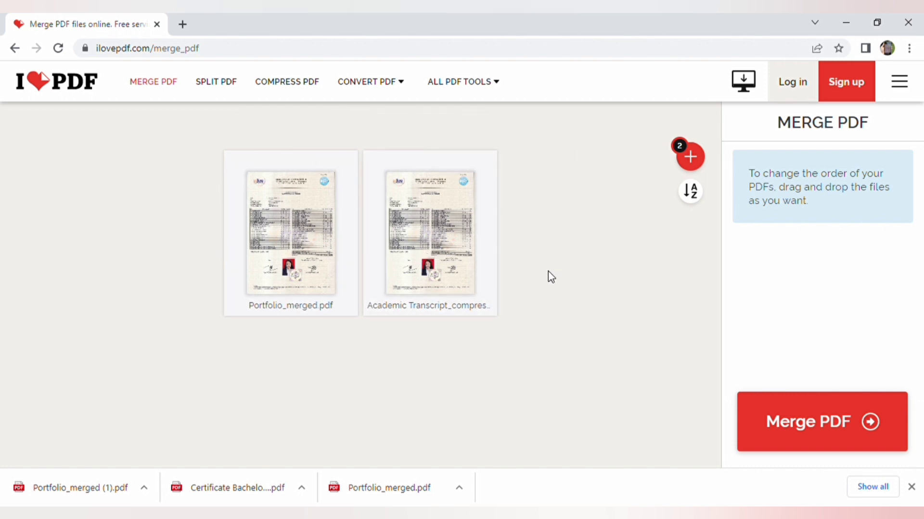
pyautogui.moveTo(690, 157)
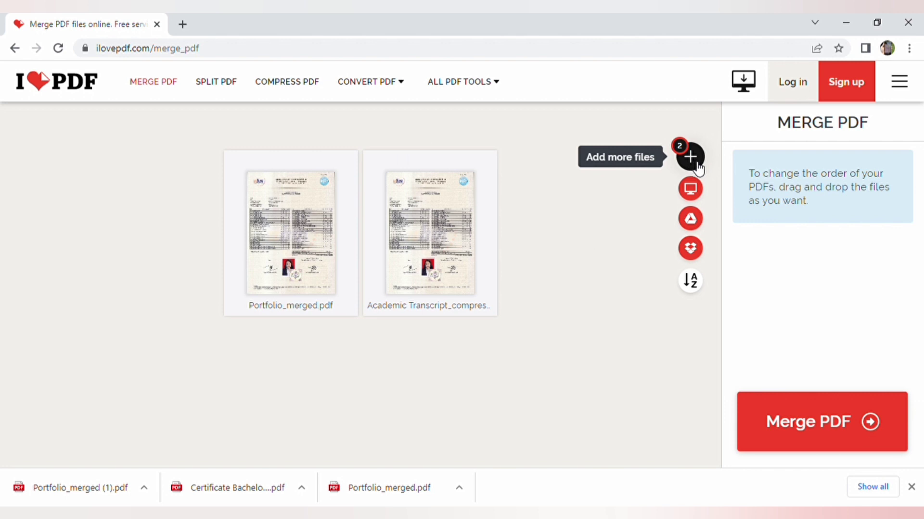
pyautogui.click(696, 167)
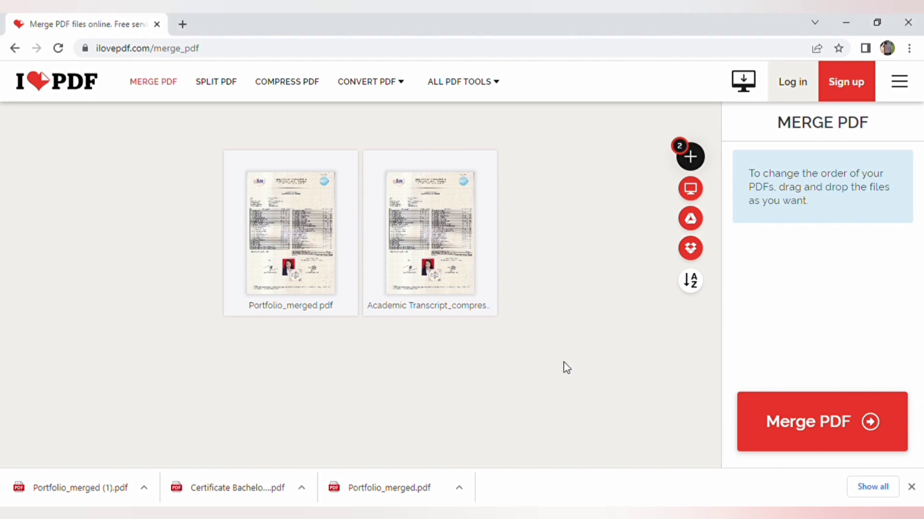
pyautogui.click(810, 432)
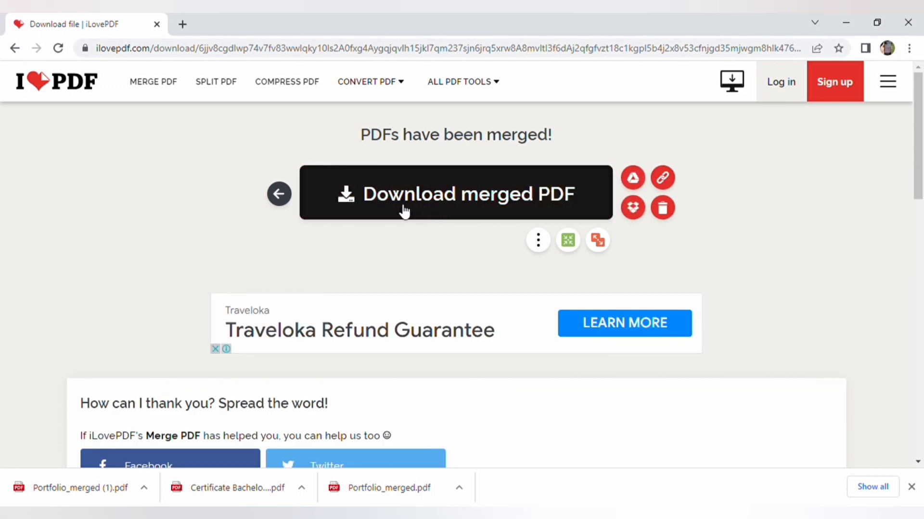
pyautogui.click(548, 211)
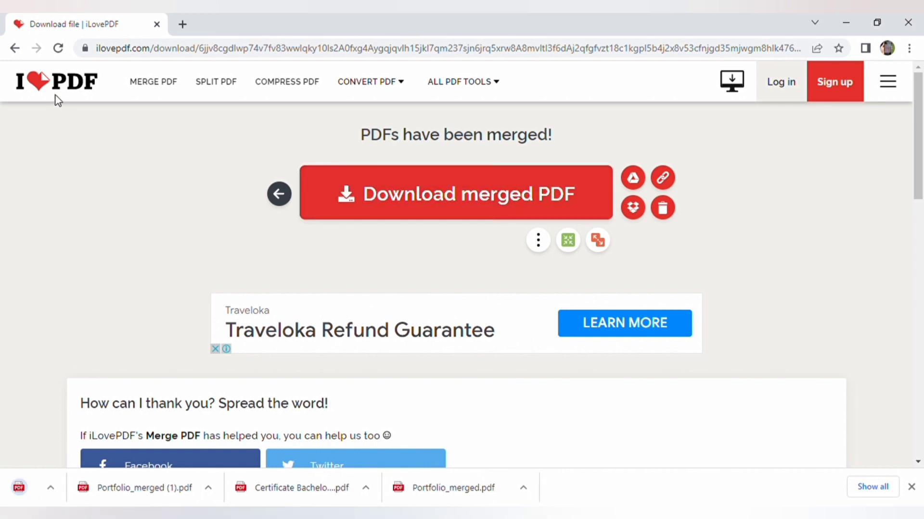
pyautogui.click(73, 93)
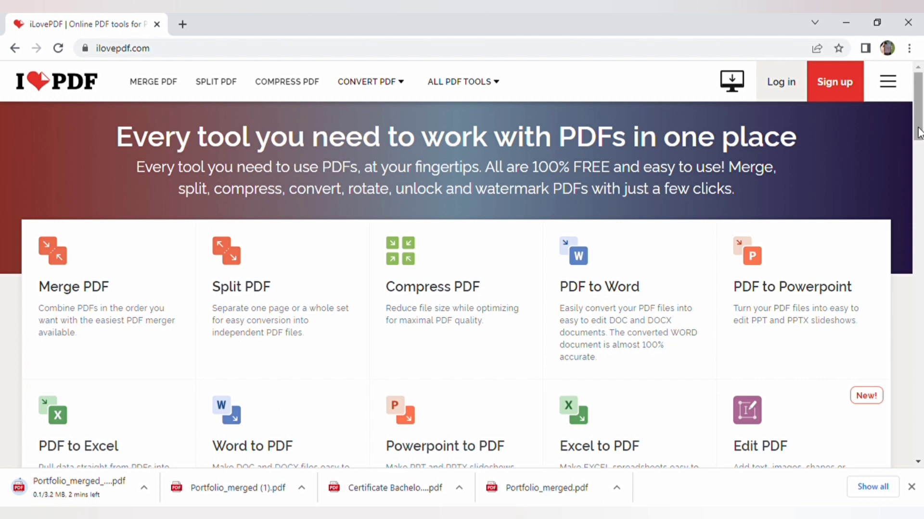
# Split the two-page PDF using the custom range 1–2 and download the result
pyautogui.scroll(-2, 920, 152)
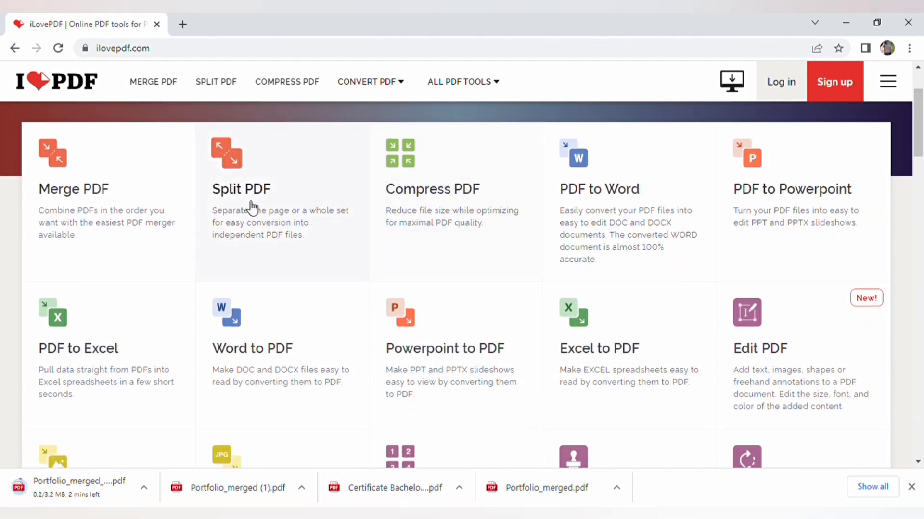
pyautogui.click(244, 194)
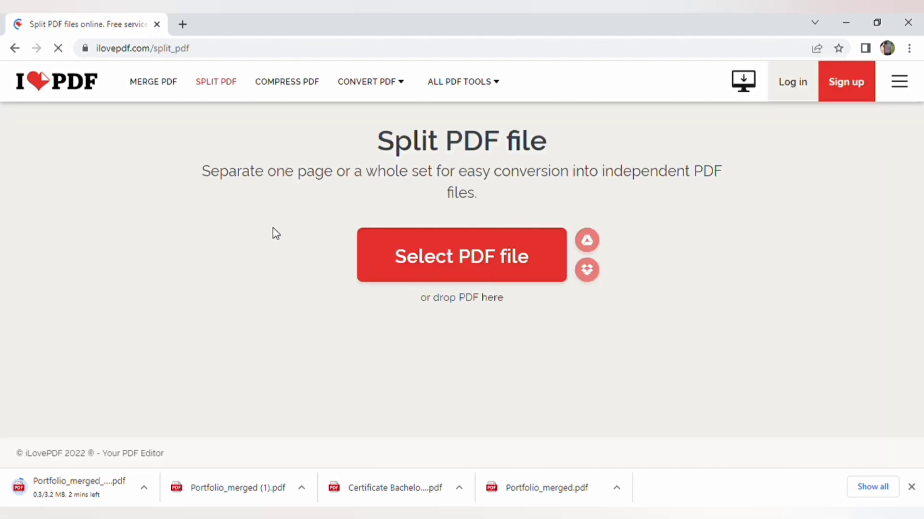
pyautogui.click(476, 266)
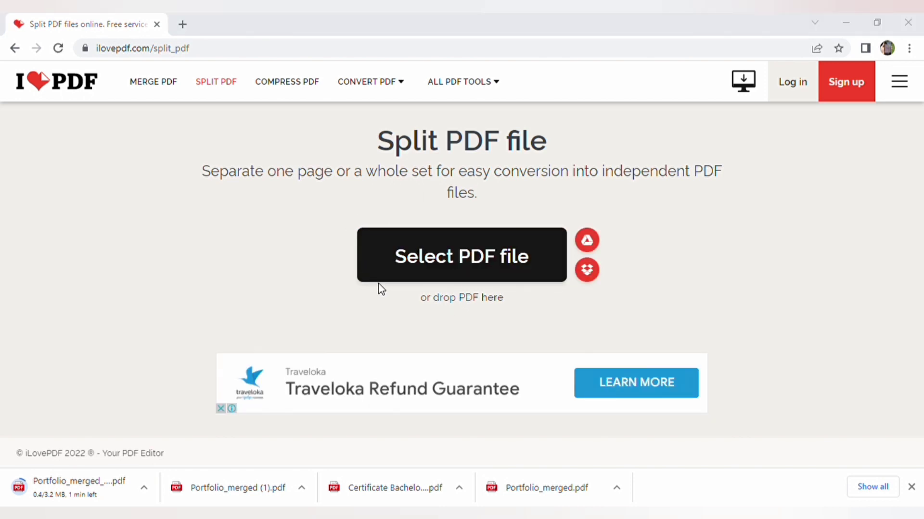
pyautogui.doubleClick(505, 251)
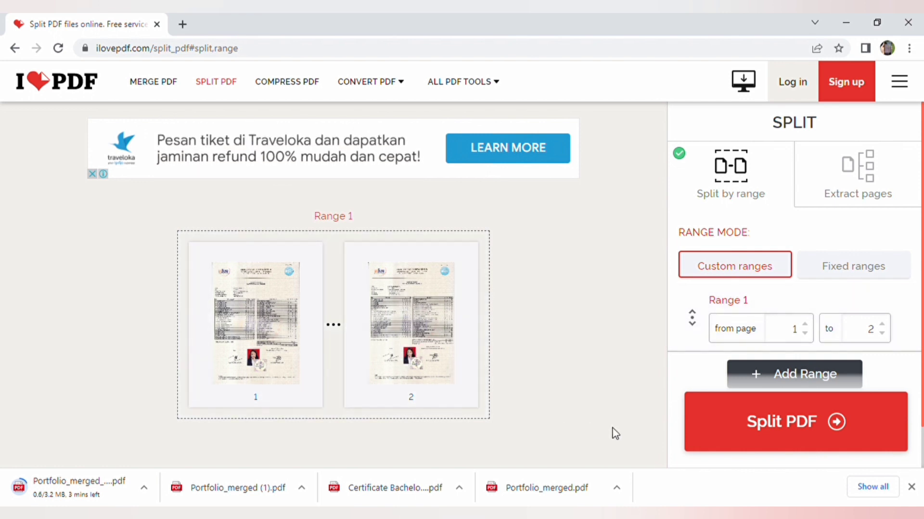
pyautogui.click(777, 435)
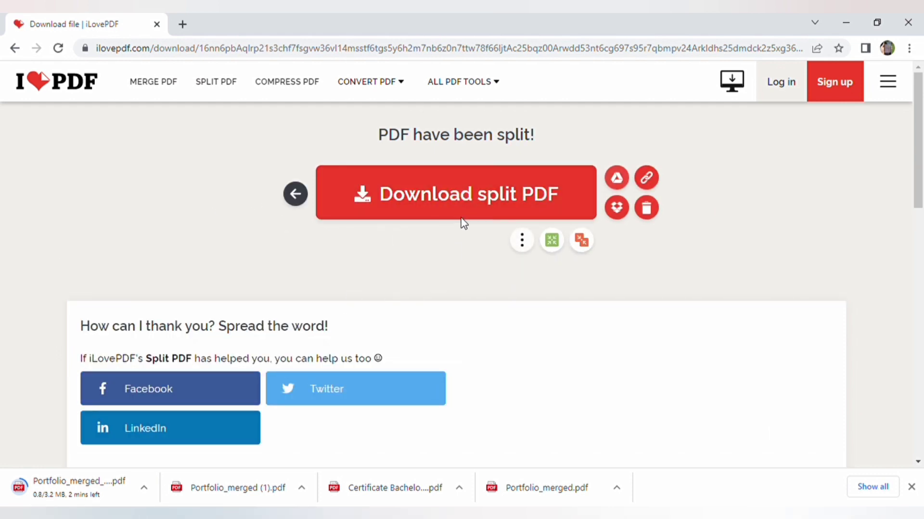
pyautogui.click(531, 202)
pyautogui.click(57, 89)
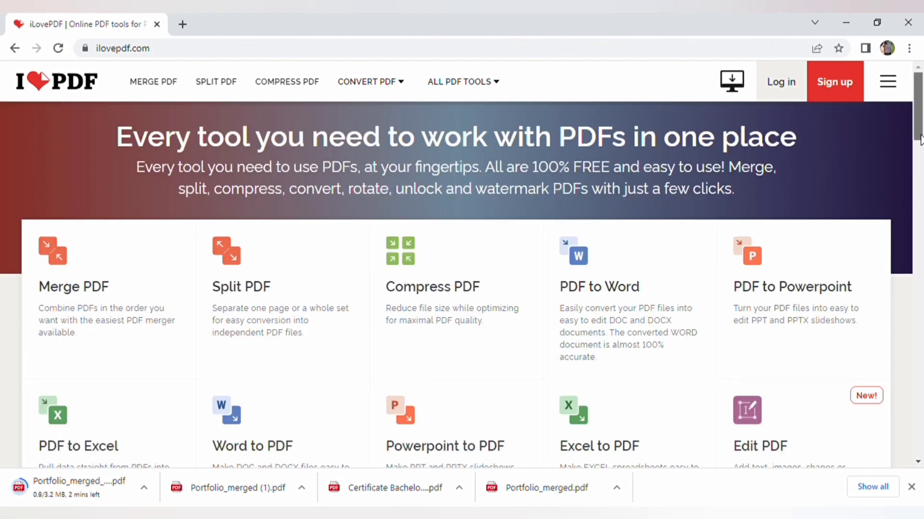
pyautogui.scroll(-2, 486, 197)
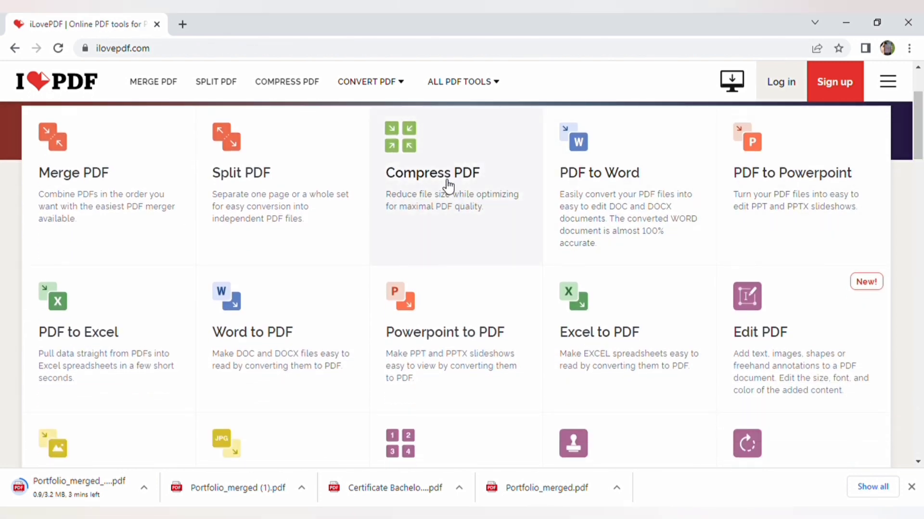
pyautogui.click(447, 187)
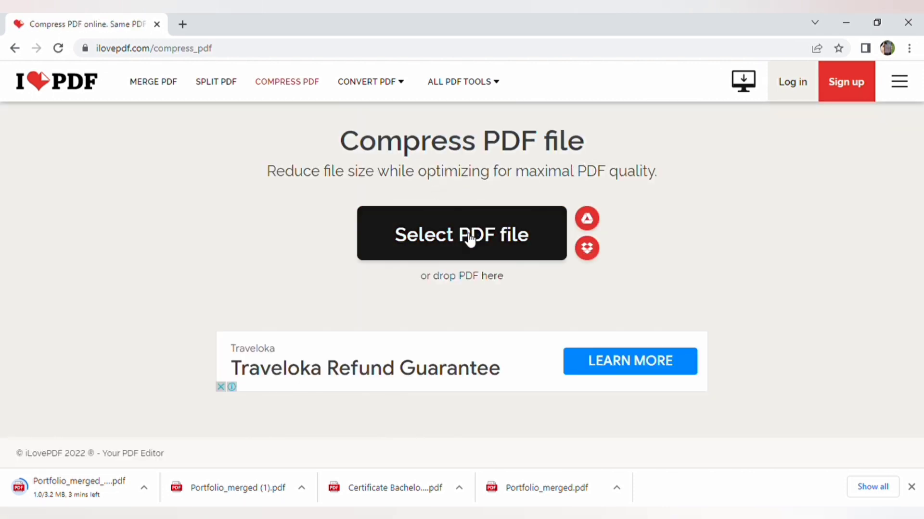
pyautogui.click(465, 237)
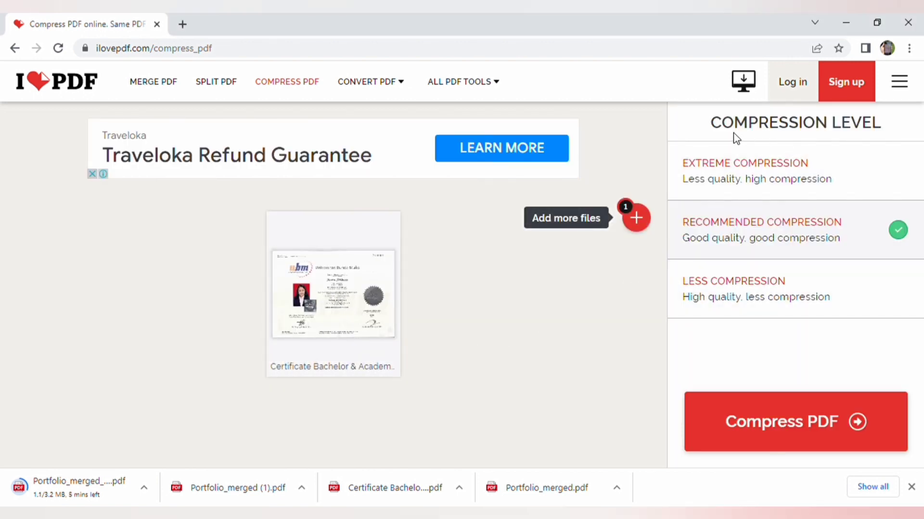
pyautogui.click(794, 179)
pyautogui.click(798, 226)
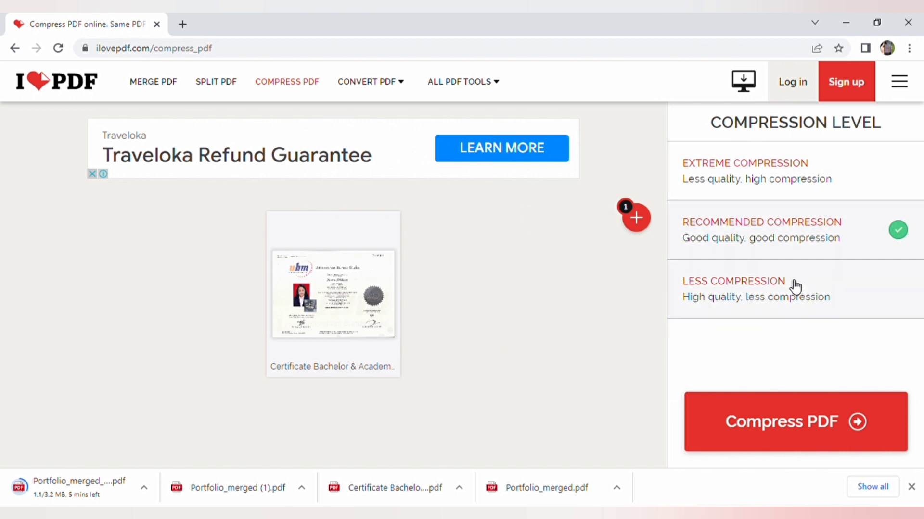
pyautogui.click(795, 287)
pyautogui.click(765, 178)
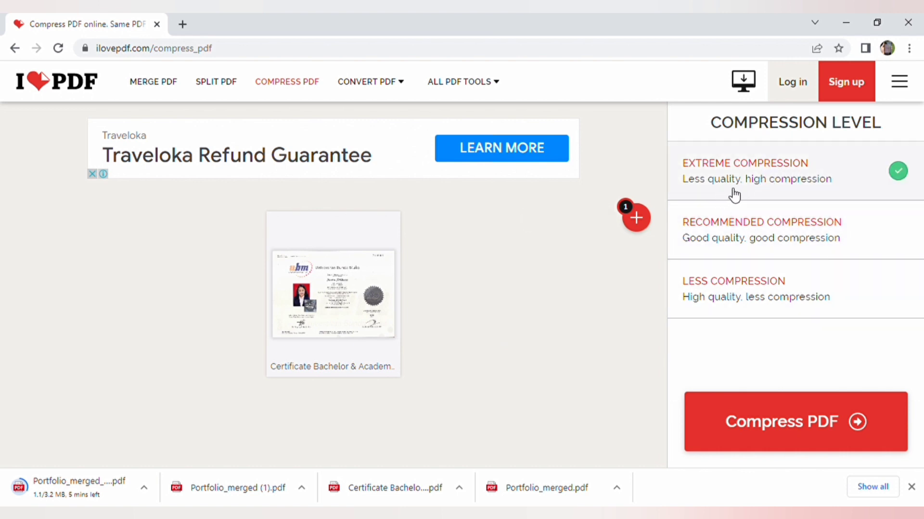
pyautogui.click(746, 244)
pyautogui.click(743, 302)
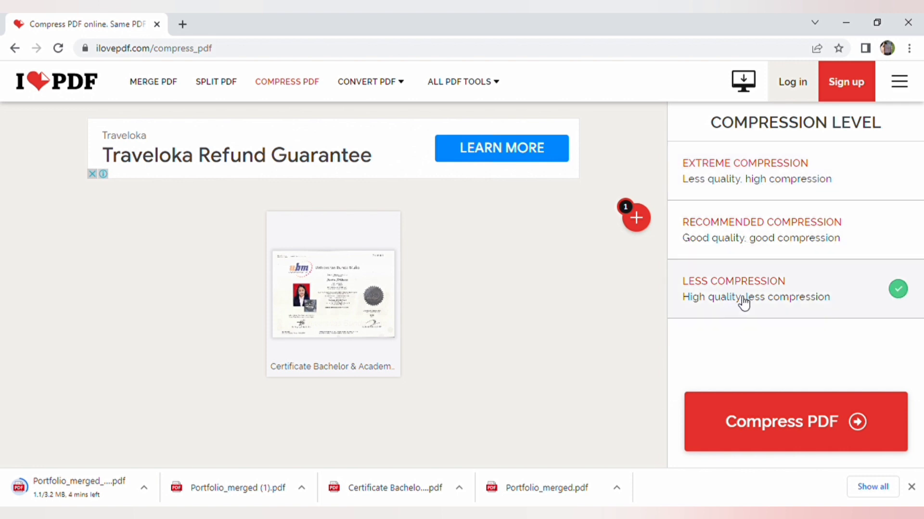
pyautogui.click(765, 248)
pyautogui.click(773, 180)
pyautogui.click(766, 246)
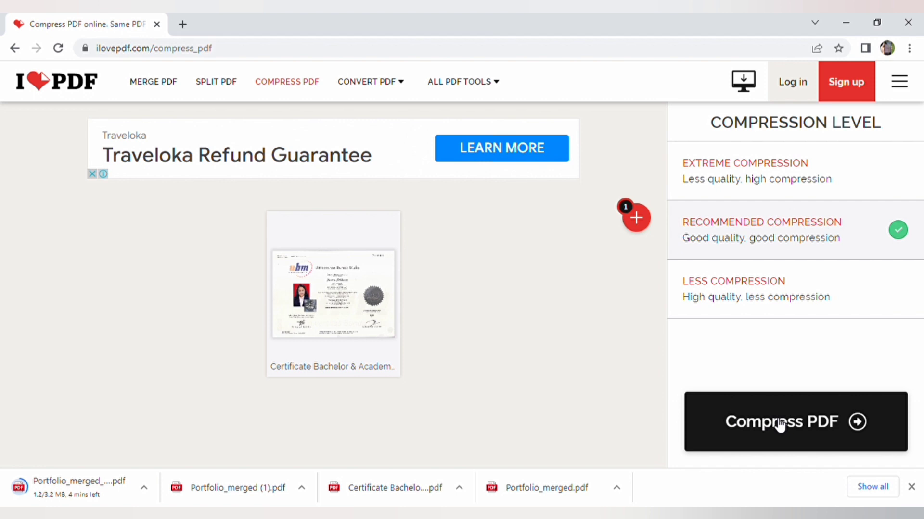
pyautogui.click(85, 87)
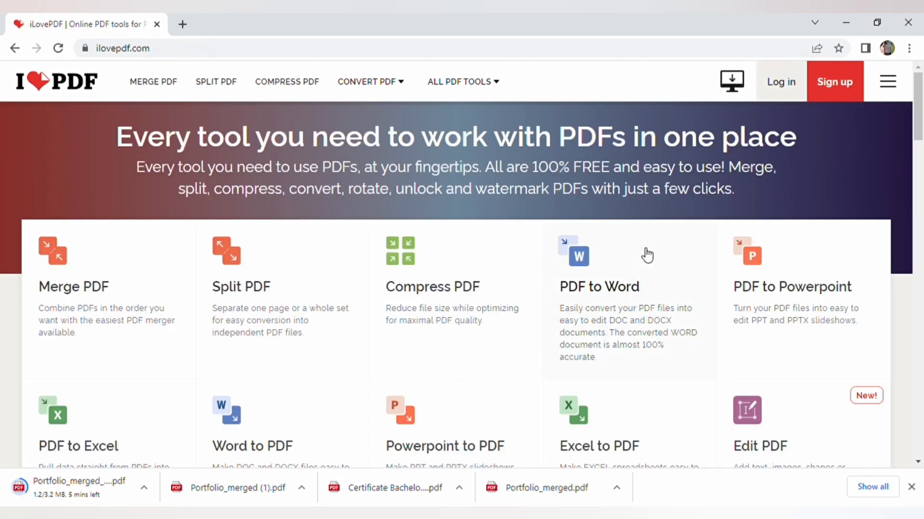
pyautogui.scroll(-2, 915, 136)
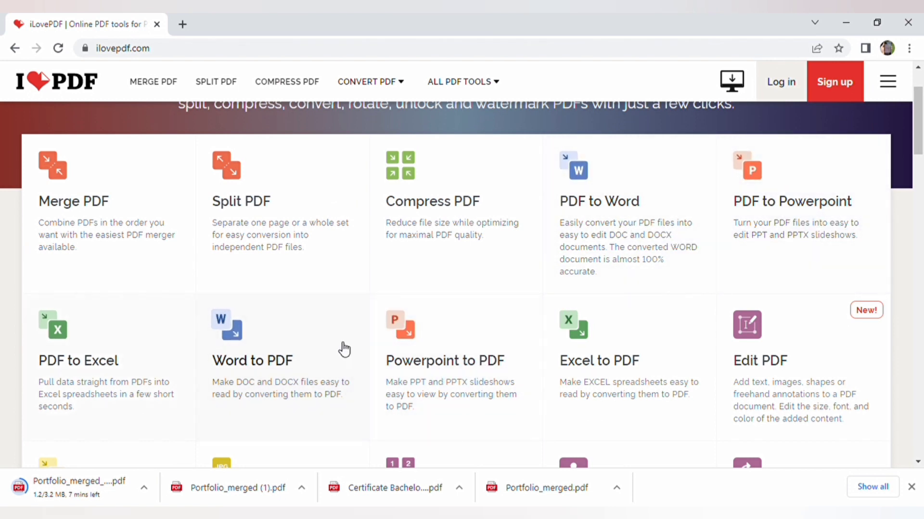
pyautogui.click(605, 204)
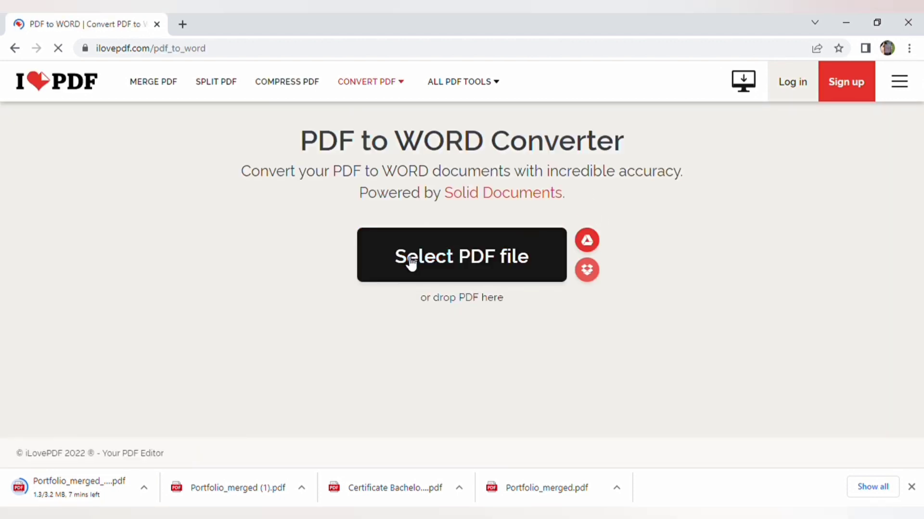
pyautogui.click(407, 261)
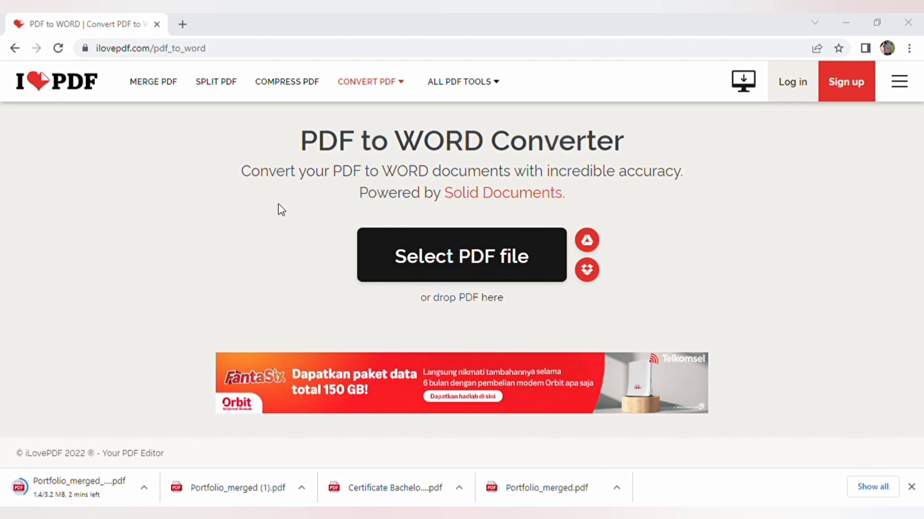
pyautogui.press('Escape')
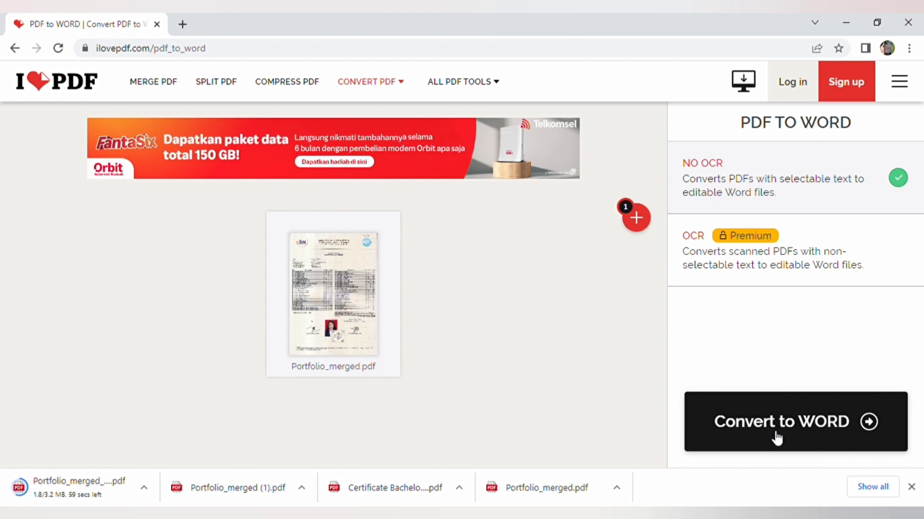
pyautogui.click(86, 80)
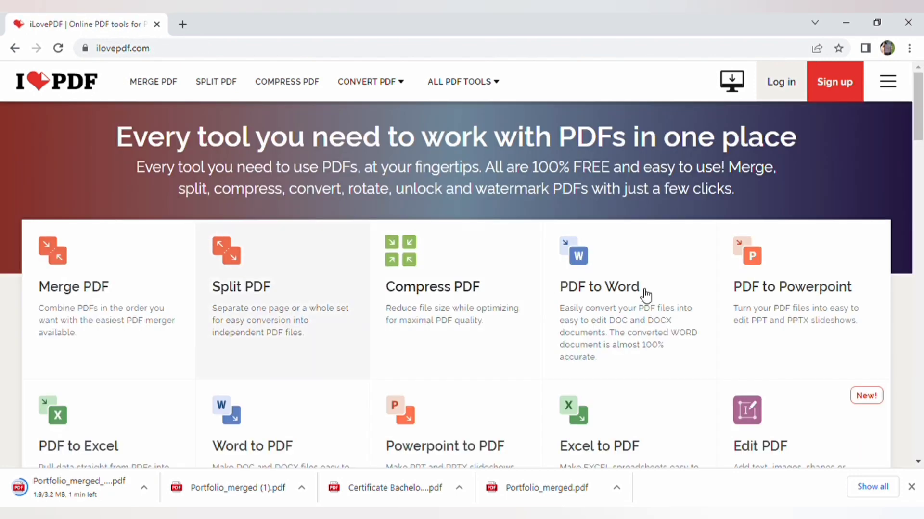
# Load the purple-background portrait photo into the JPG to PDF tool
pyautogui.moveTo(918, 131); pyautogui.dragTo(919, 184)
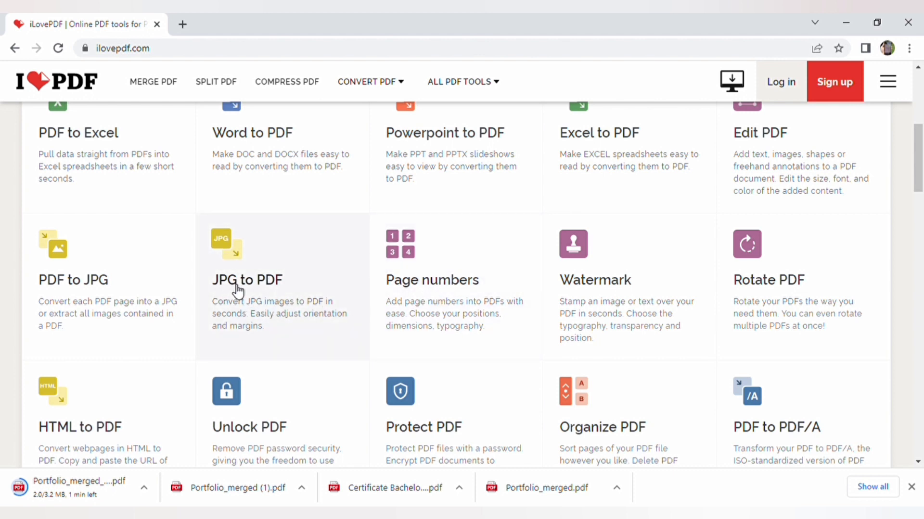
pyautogui.click(264, 283)
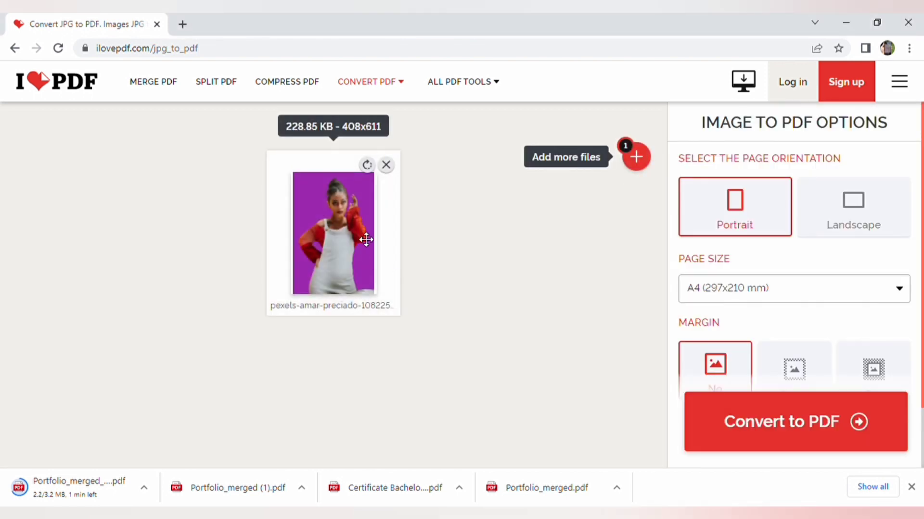
pyautogui.scroll(-3, 920, 166)
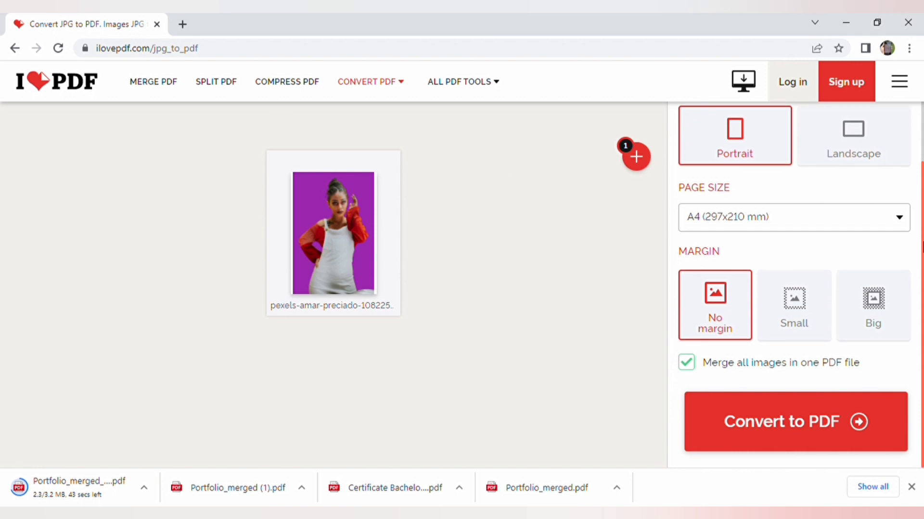
pyautogui.scroll(3, 920, 168)
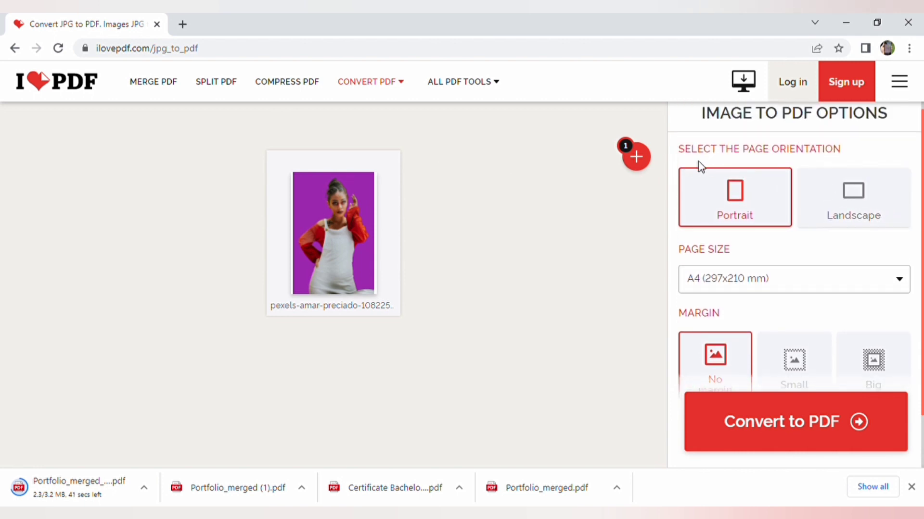
# Try landscape orientation, then keep the page in Portrait
pyautogui.click(836, 207)
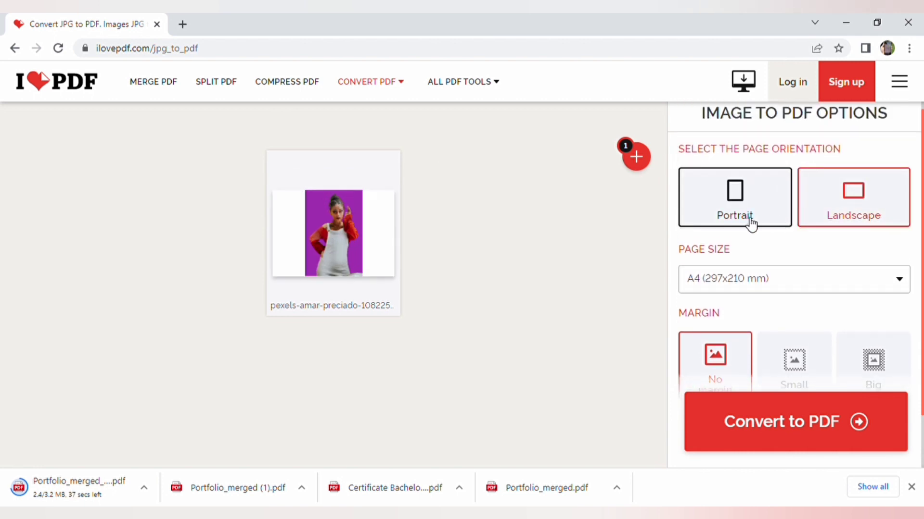
pyautogui.click(752, 219)
pyautogui.click(843, 219)
pyautogui.click(744, 219)
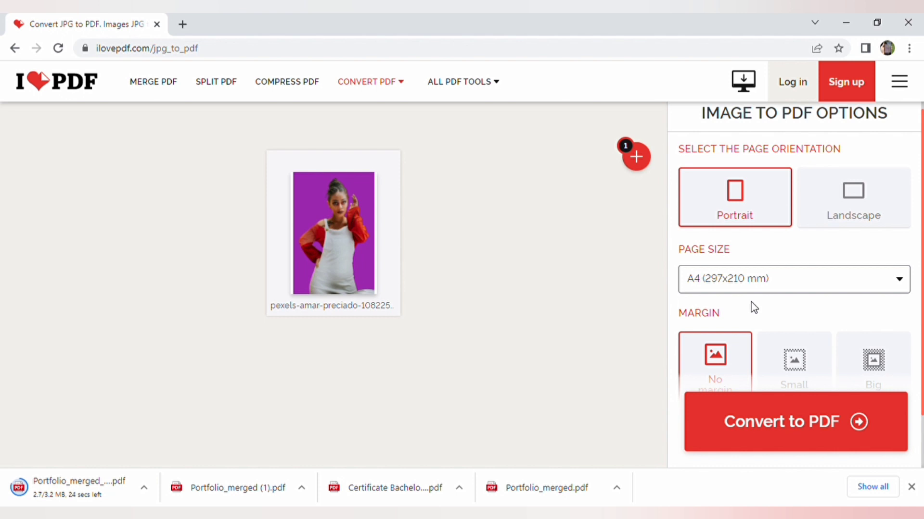
# Set page size to Fit (Same page size as image) with No margin
pyautogui.click(754, 308)
pyautogui.scroll(-2, 922, 202)
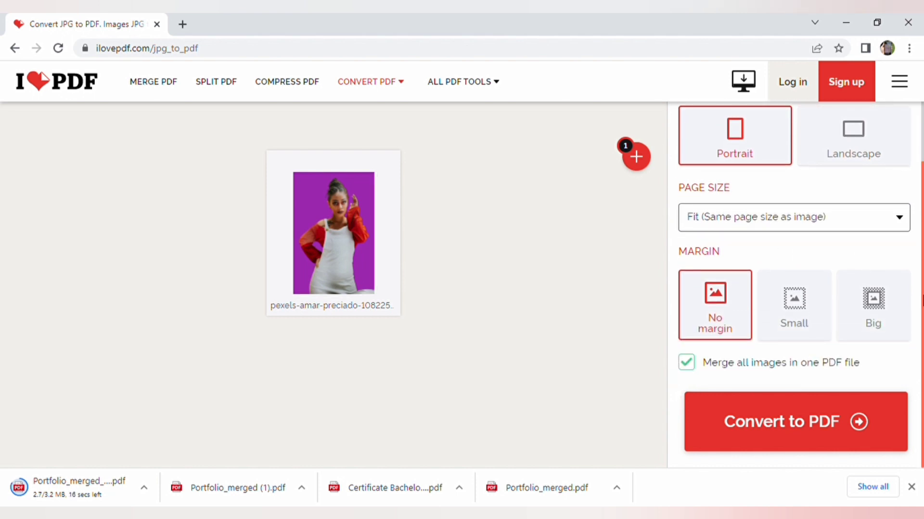
pyautogui.click(874, 324)
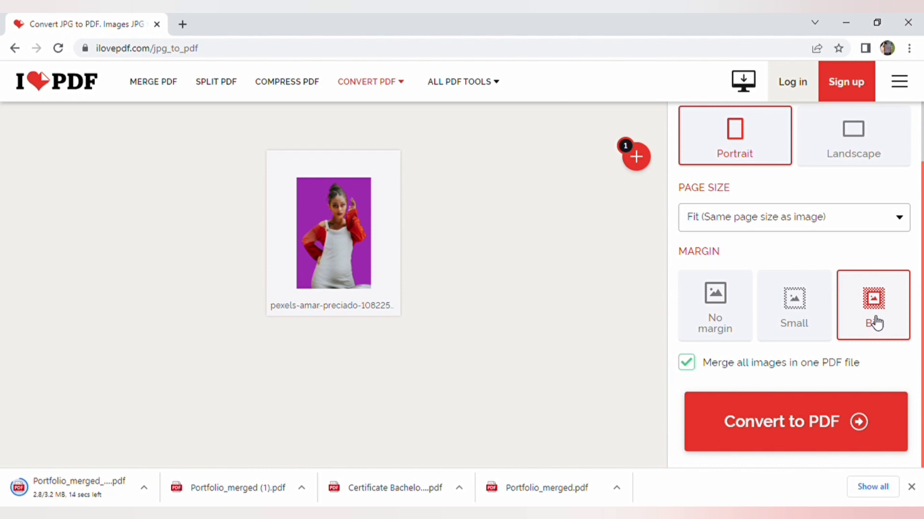
pyautogui.click(808, 324)
pyautogui.click(729, 327)
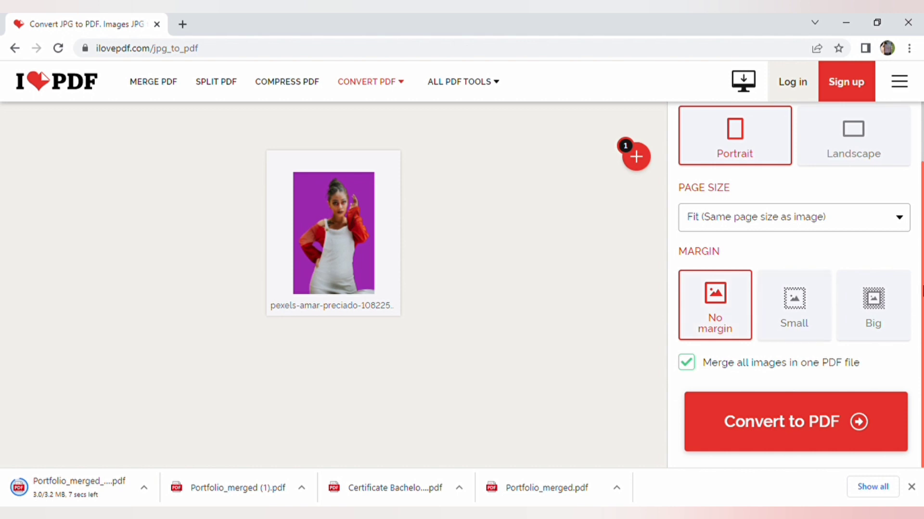
pyautogui.scroll(2, 920, 236)
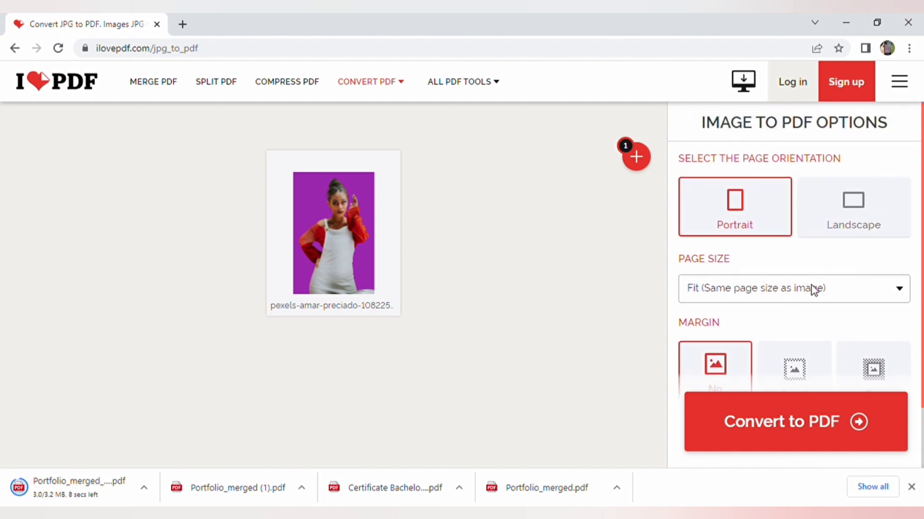
pyautogui.scroll(-2, 920, 216)
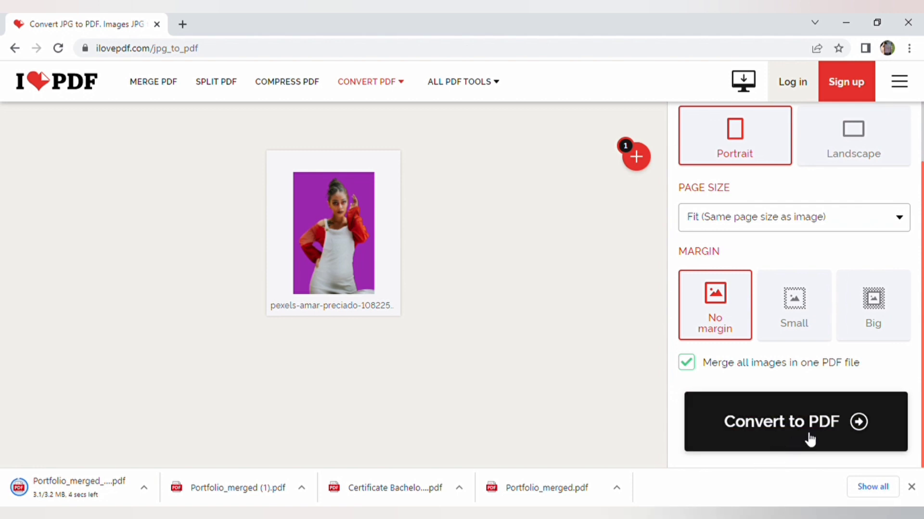
# Convert the photo to PDF, then open the Page numbers tool from the home page
pyautogui.click(768, 440)
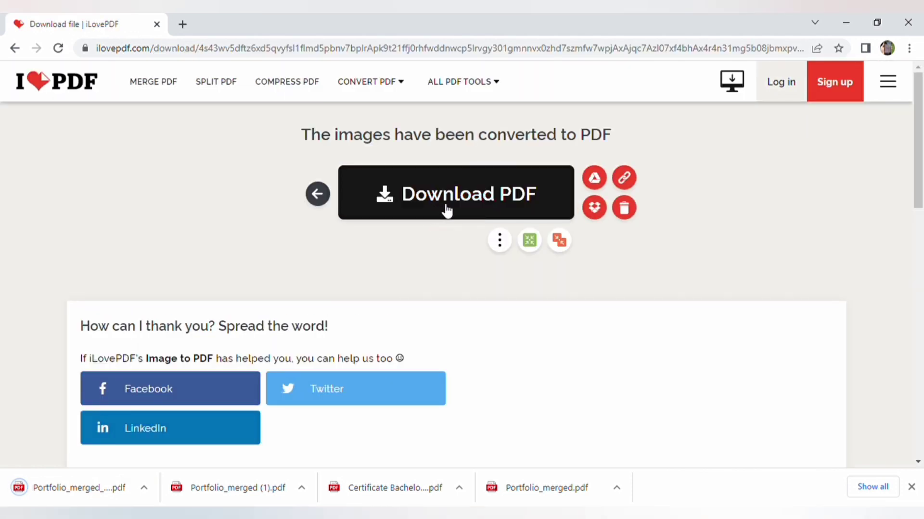
pyautogui.click(92, 90)
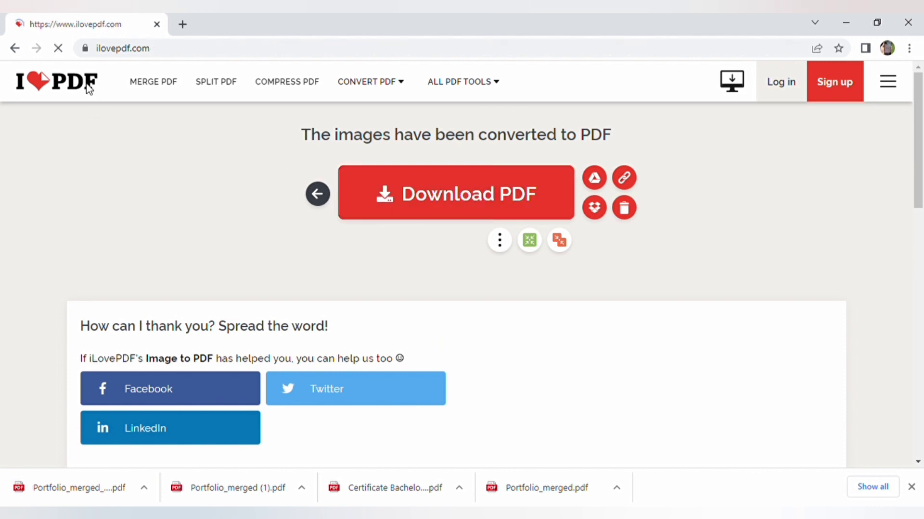
pyautogui.moveTo(917, 130); pyautogui.dragTo(911, 197)
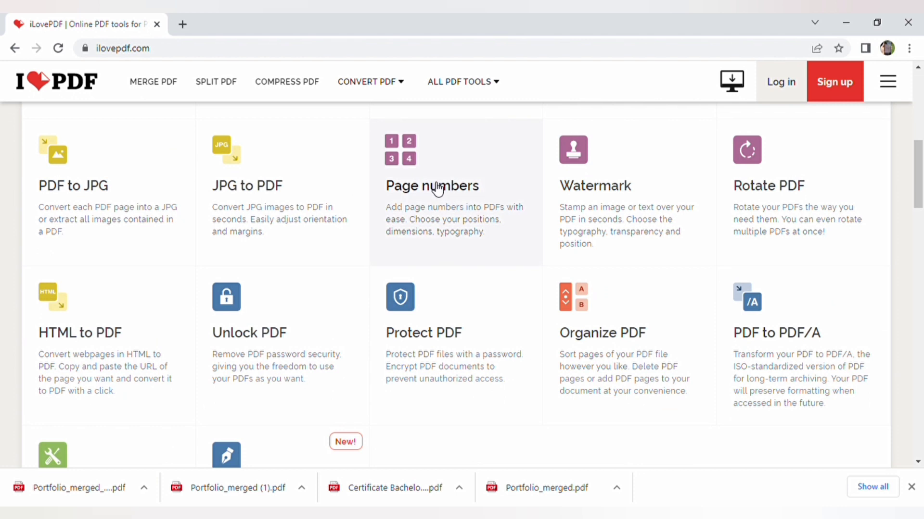
pyautogui.click(437, 189)
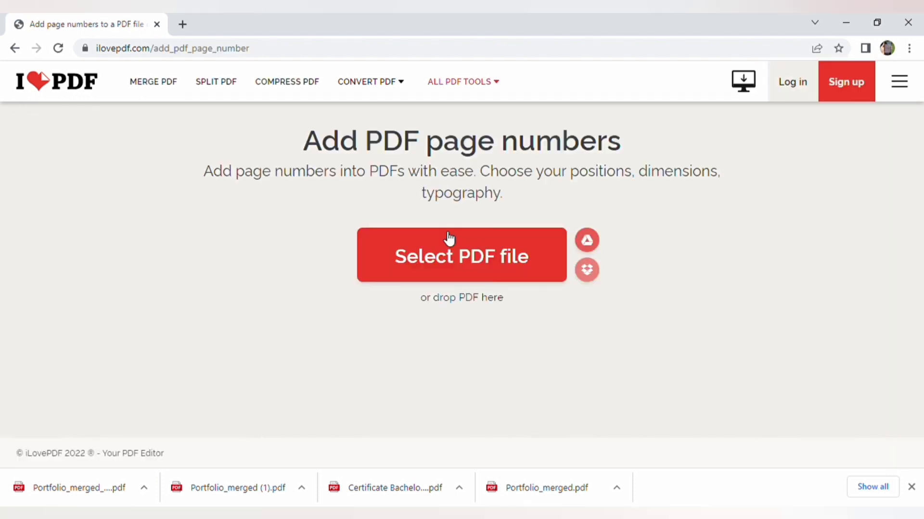
# Load Portfolio_merged (1).pdf and place page numbers bottom-right with the Recommended margin
pyautogui.click(443, 257)
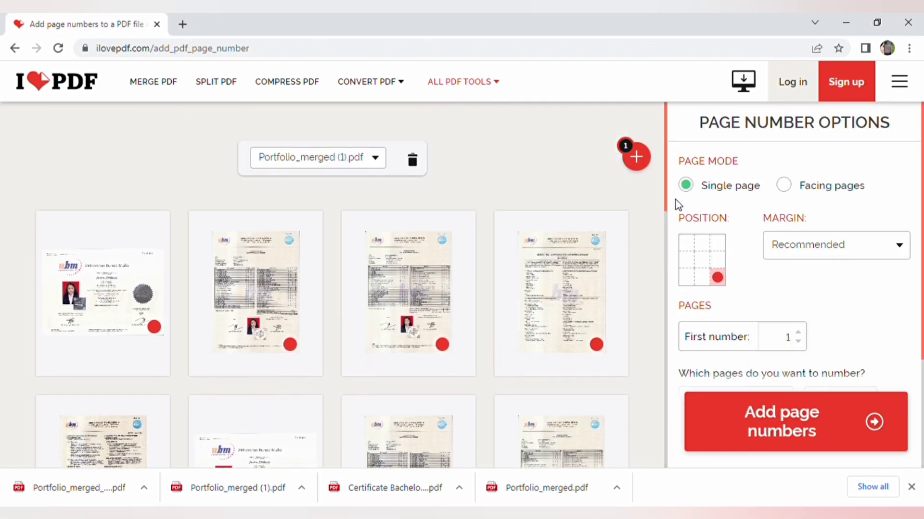
pyautogui.click(686, 243)
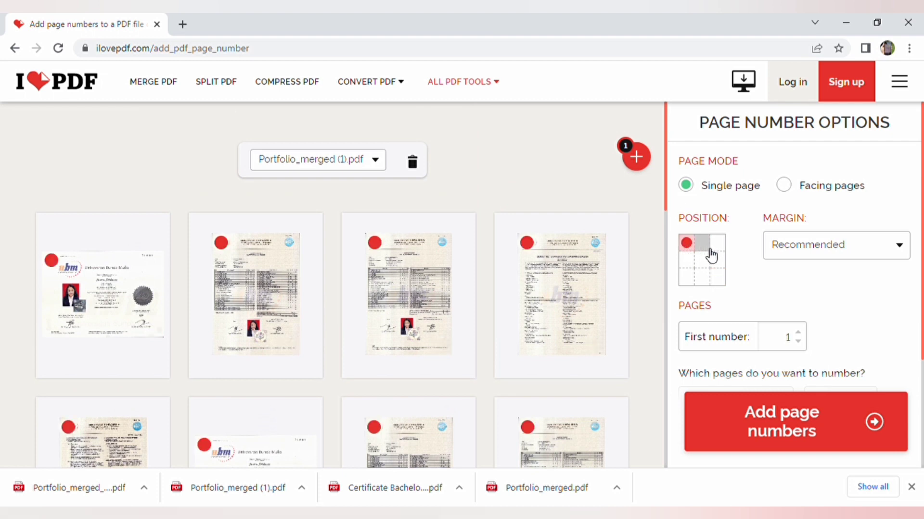
pyautogui.click(707, 246)
pyautogui.click(716, 246)
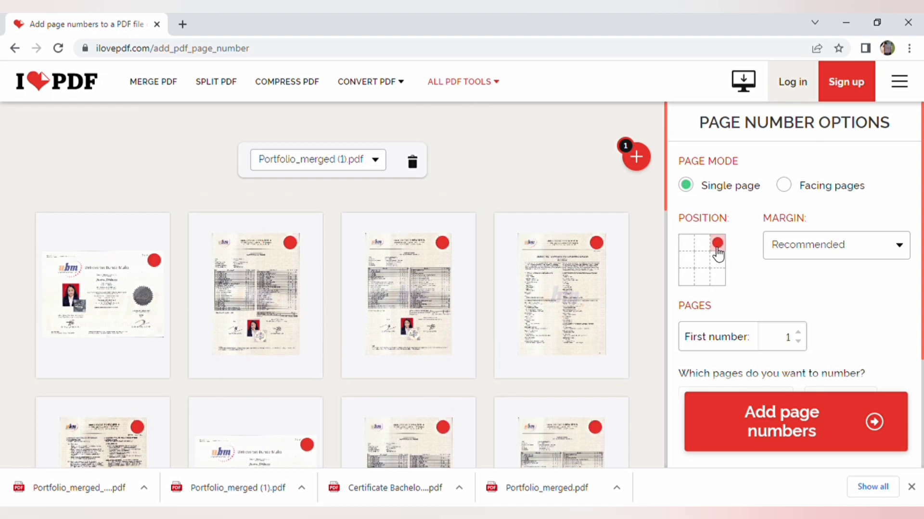
pyautogui.click(722, 281)
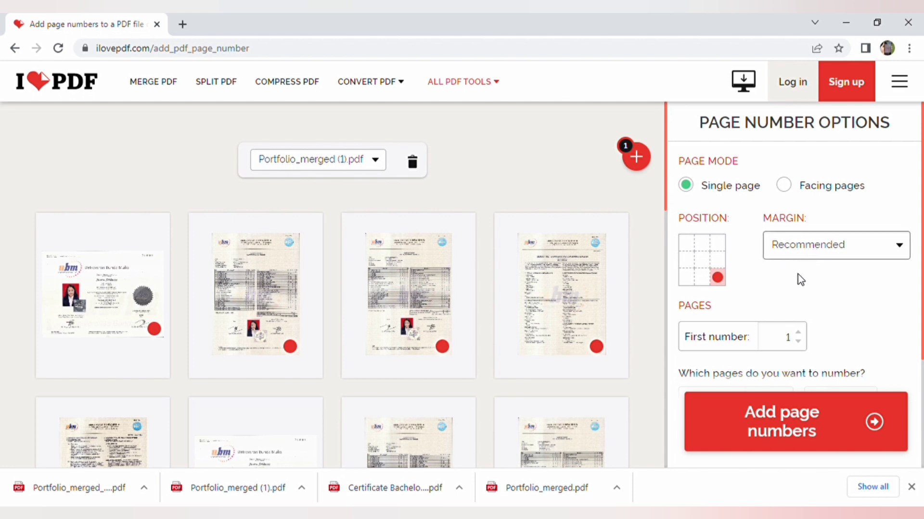
pyautogui.click(799, 303)
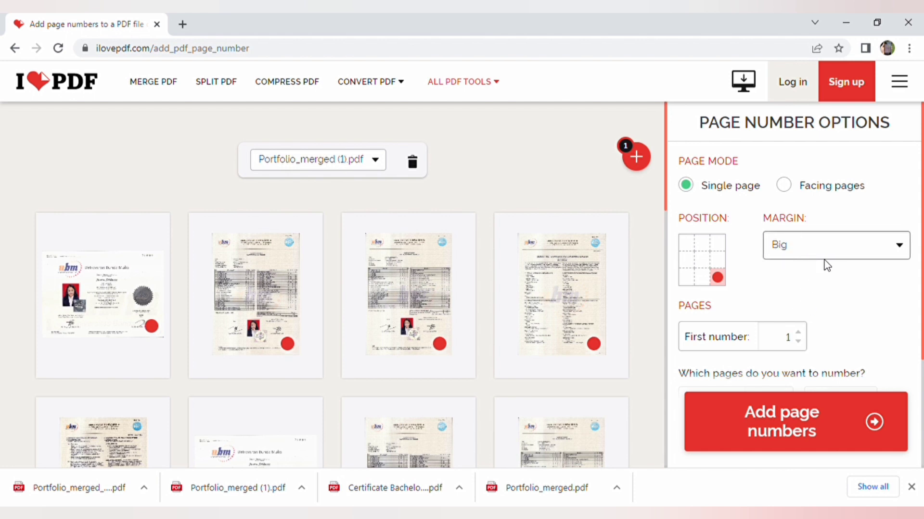
pyautogui.press('Up')
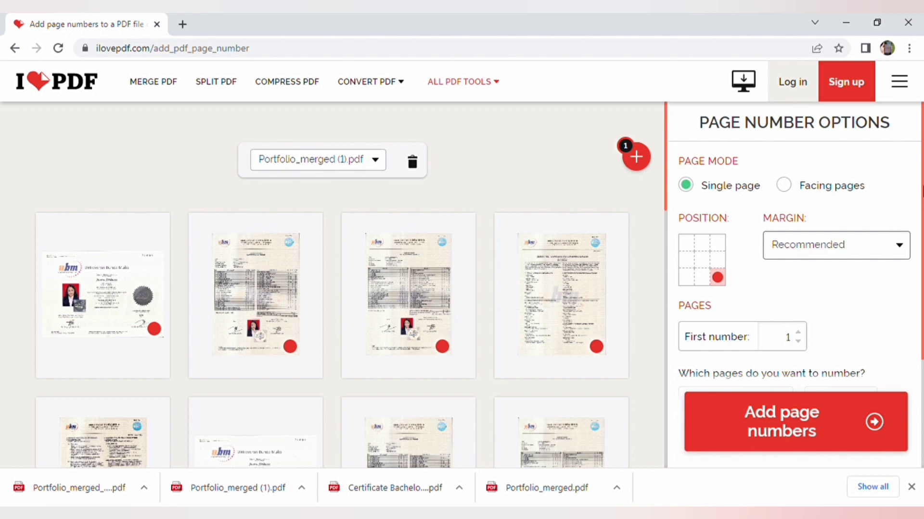
pyautogui.scroll(-3, 897, 230)
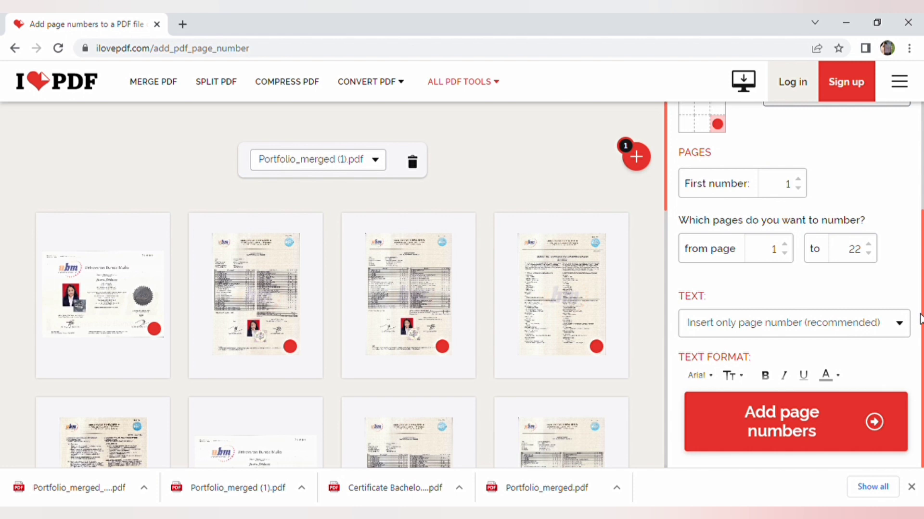
pyautogui.click(709, 376)
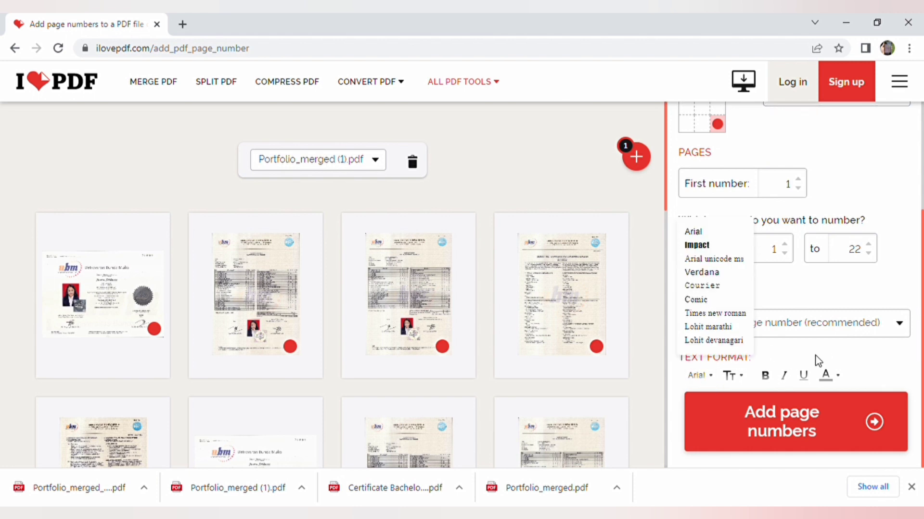
pyautogui.click(879, 355)
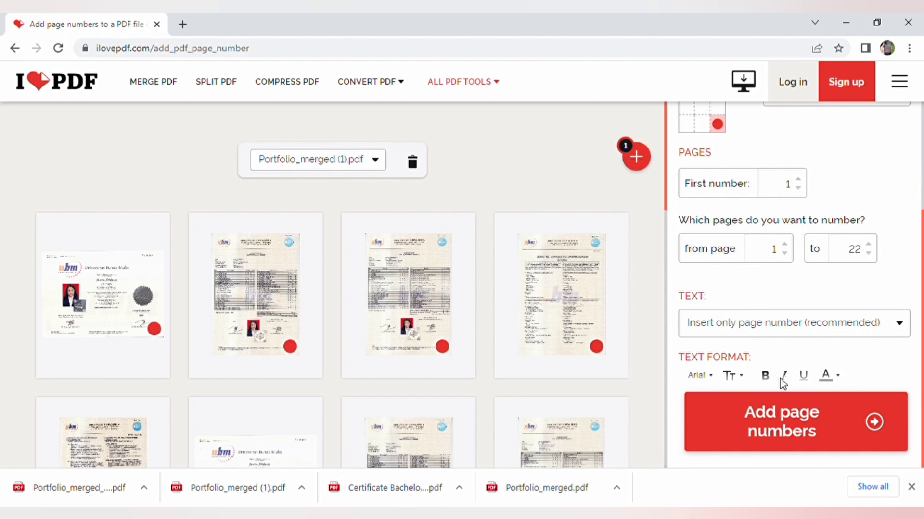
pyautogui.scroll(1, 804, 380)
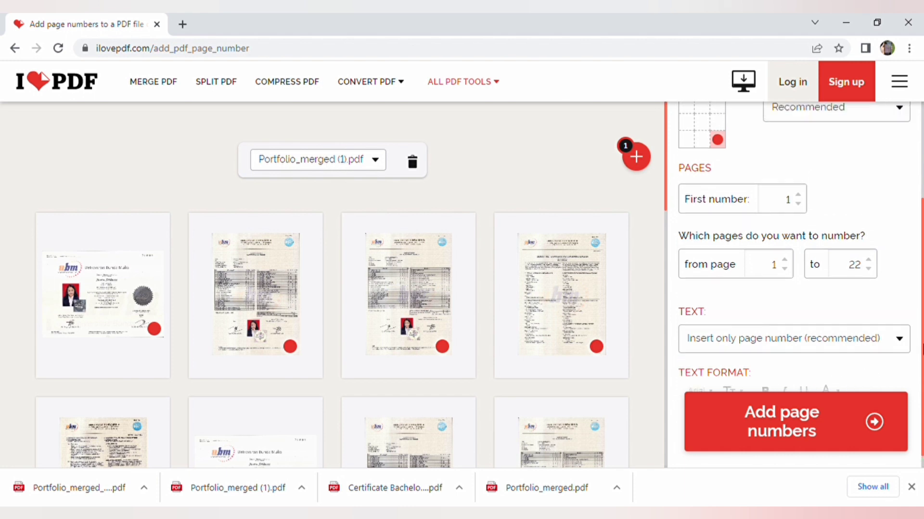
pyautogui.scroll(1, 839, 361)
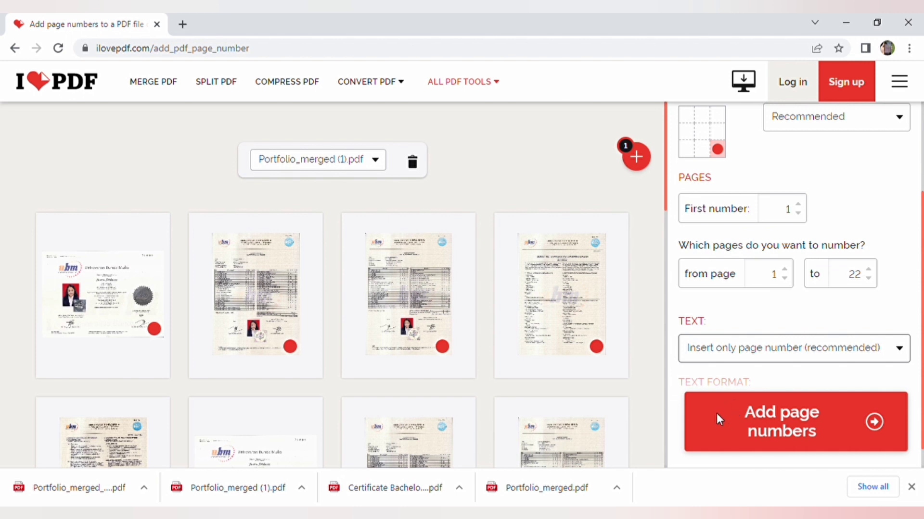
# Set the page-number text to the Custom format 'Page {n} of {p}' and return home
pyautogui.click(778, 347)
pyautogui.click(778, 407)
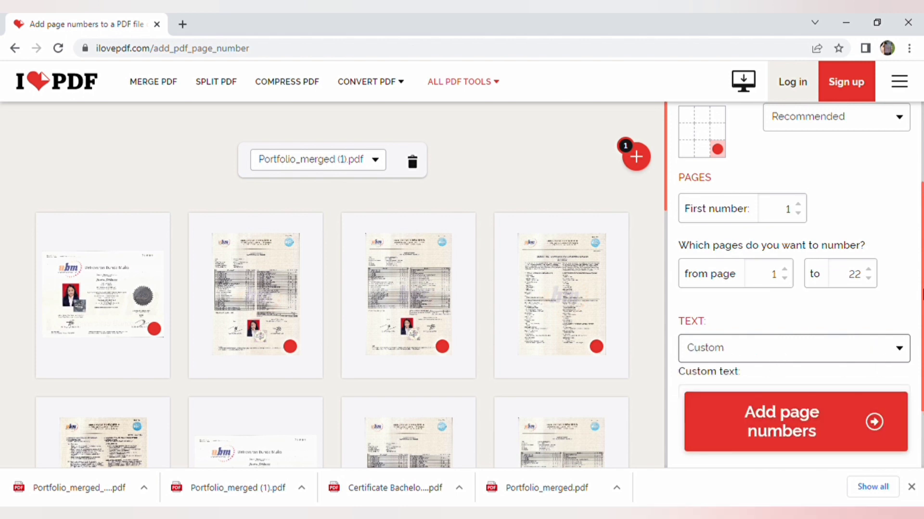
pyautogui.scroll(-2, 794, 289)
pyautogui.click(736, 317)
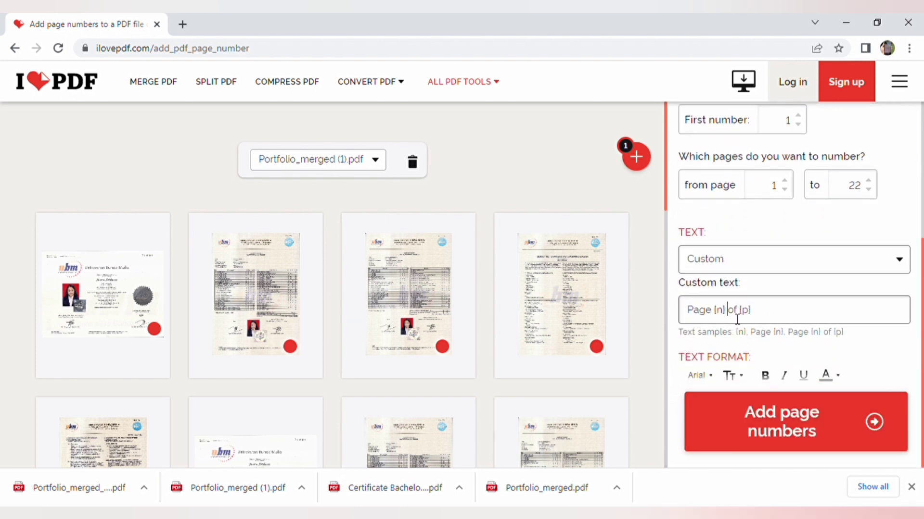
pyautogui.click(784, 315)
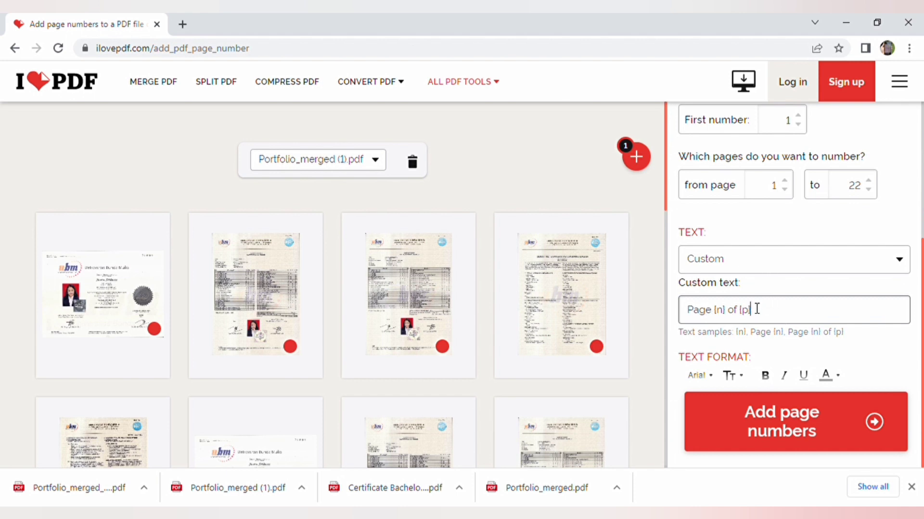
pyautogui.scroll(2, 756, 309)
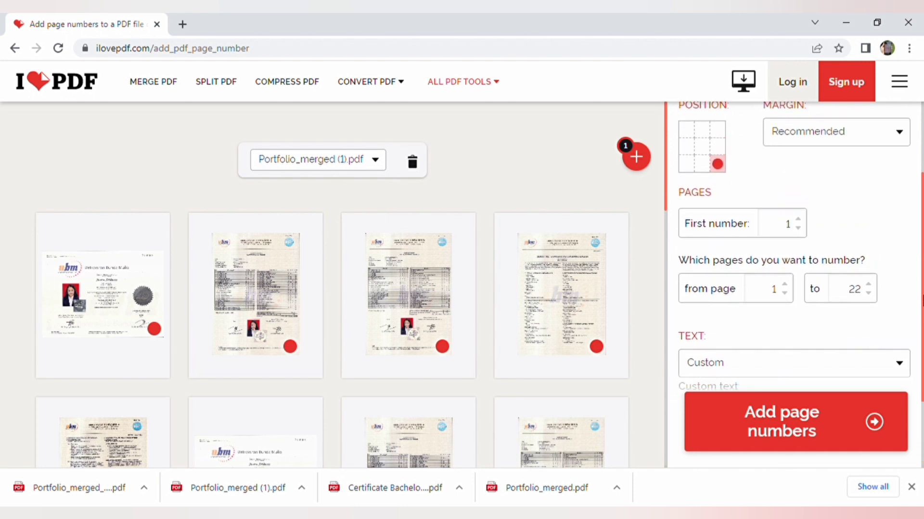
pyautogui.scroll(2, 783, 294)
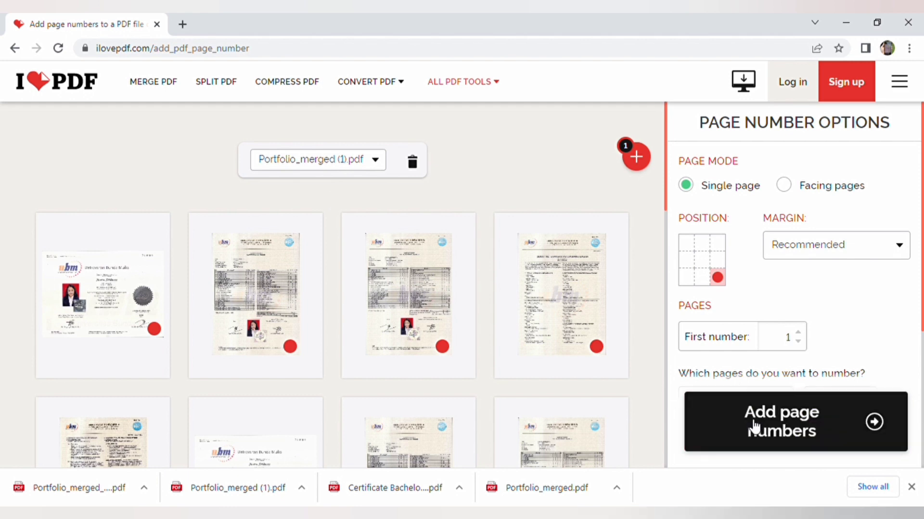
pyautogui.click(71, 84)
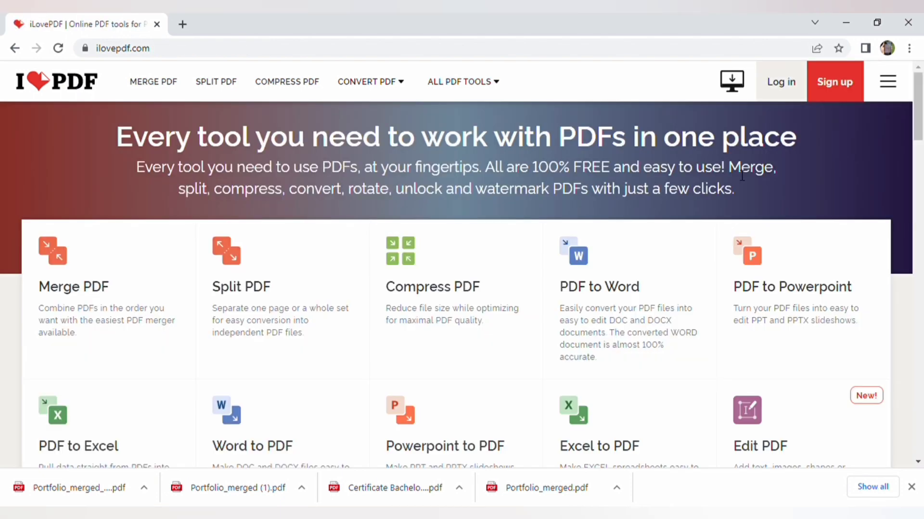
pyautogui.moveTo(921, 119); pyautogui.dragTo(921, 243)
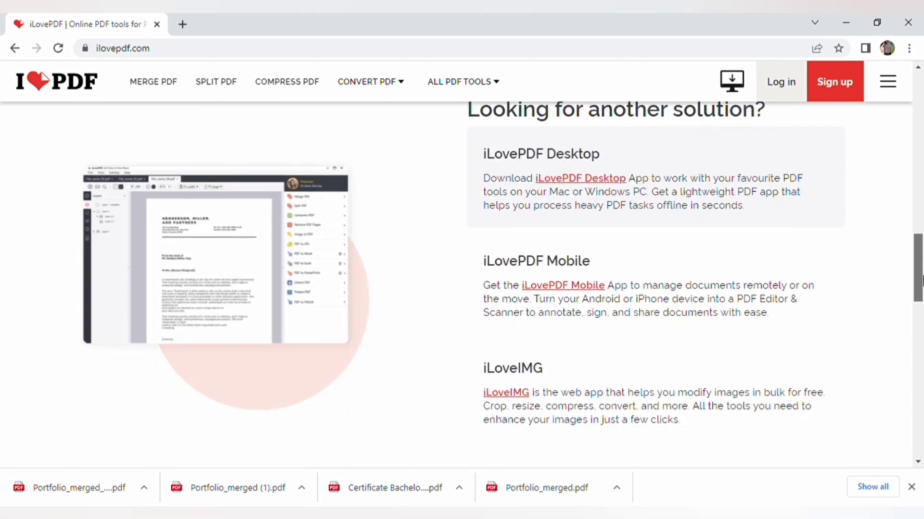
pyautogui.moveTo(921, 243); pyautogui.dragTo(922, 124)
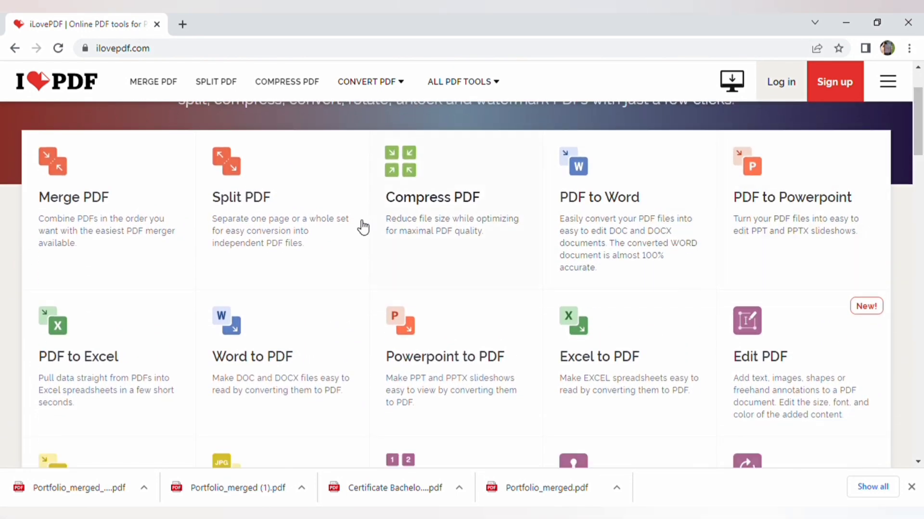
pyautogui.moveTo(921, 124)
pyautogui.mouseDown()
pyautogui.moveTo(921, 202)
pyautogui.moveTo(921, 124)
pyautogui.mouseUp()
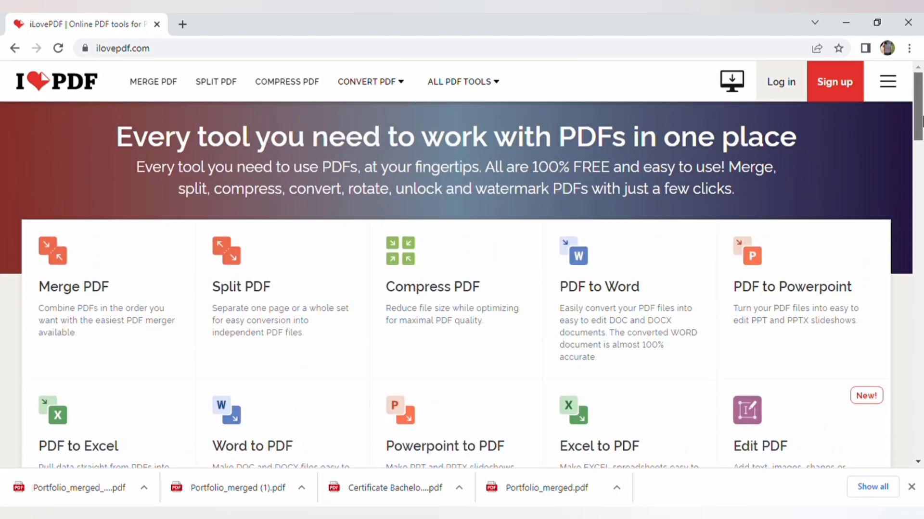